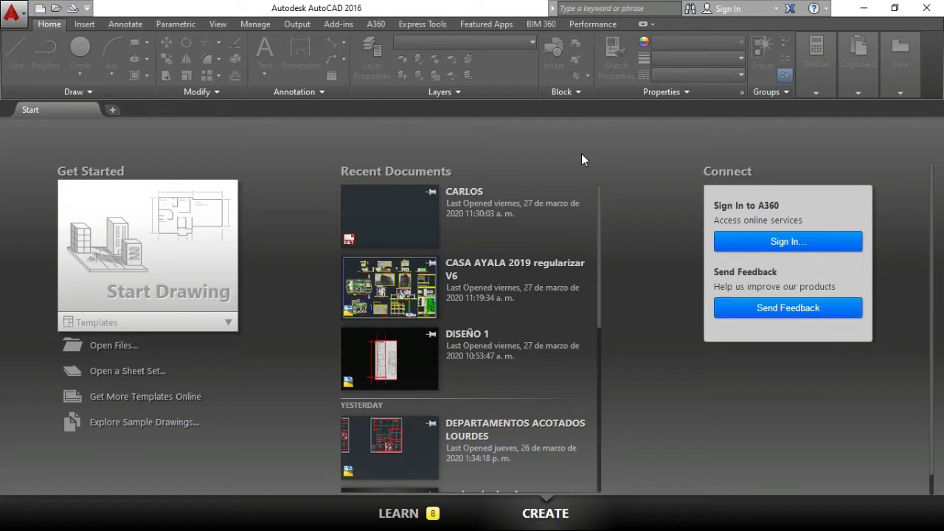
- Create a new drawing, Drawing3, from the acadiso.dwt template
click(41, 16)
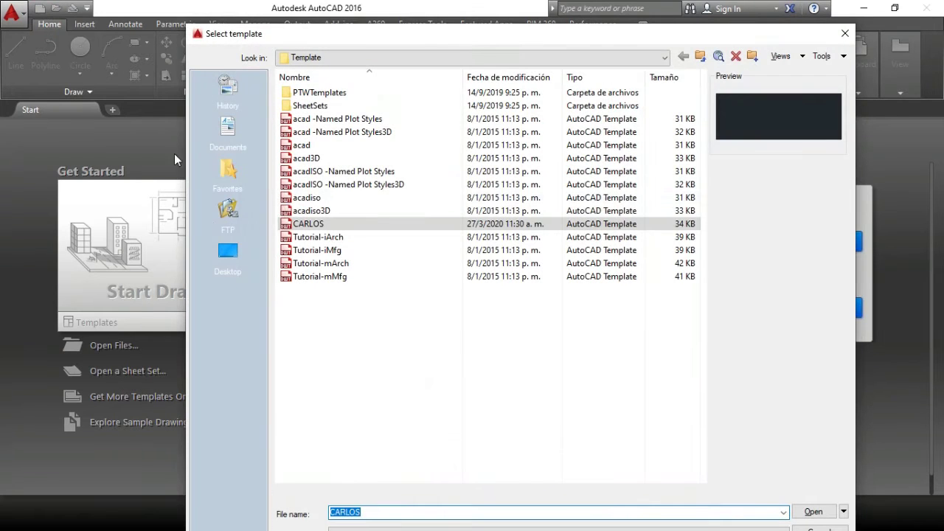
mouse_move(307, 197)
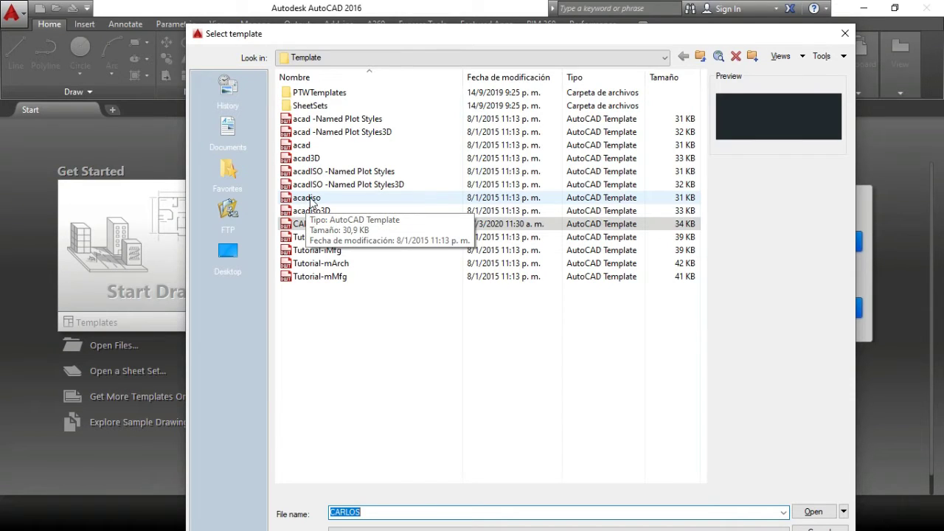
click(311, 203)
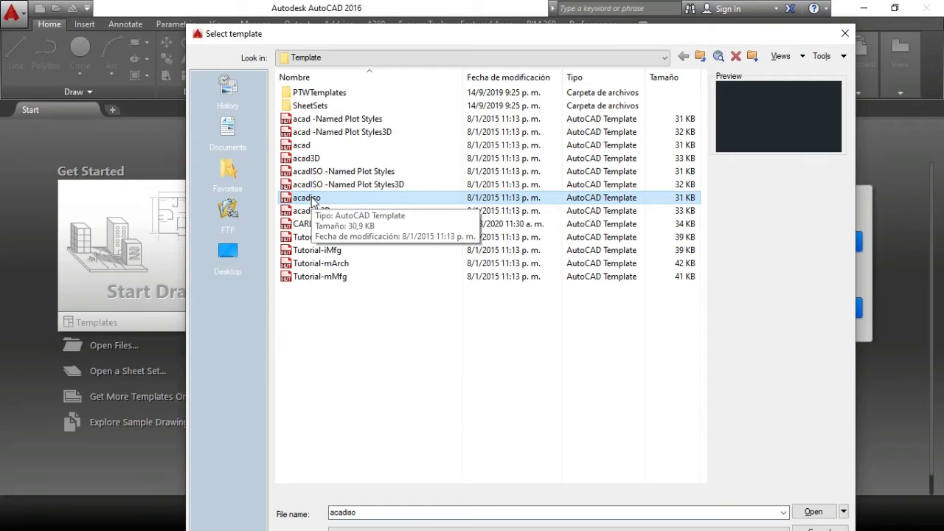
click(814, 512)
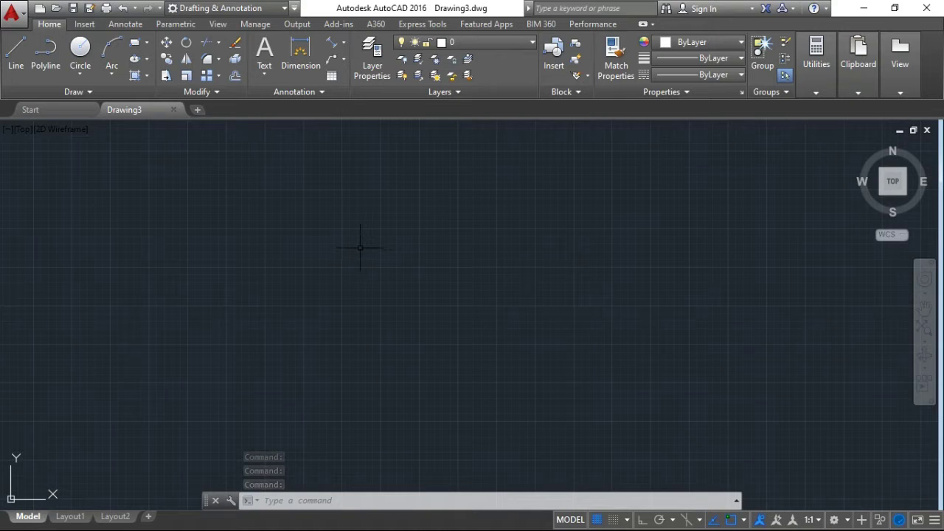
- Draw a rectangle 3 wide by 4 tall from a picked first corner
click(134, 42)
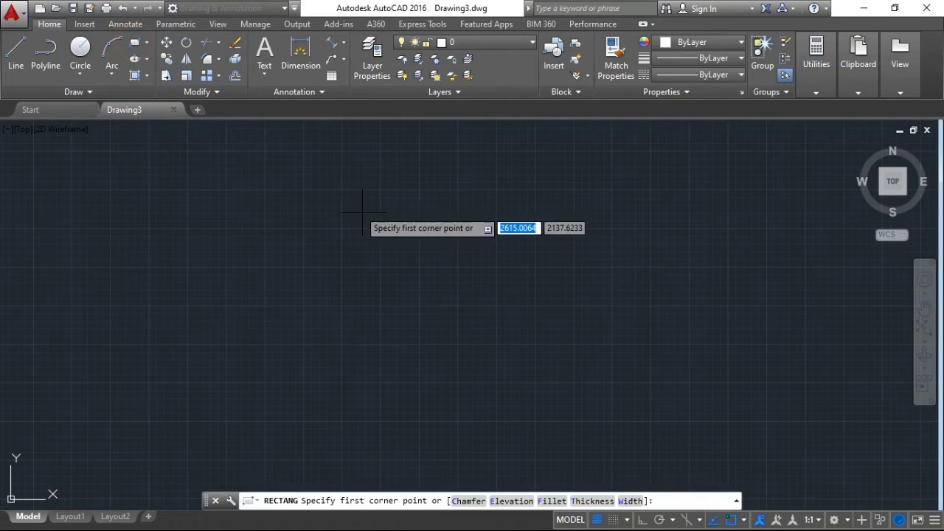
click(385, 241)
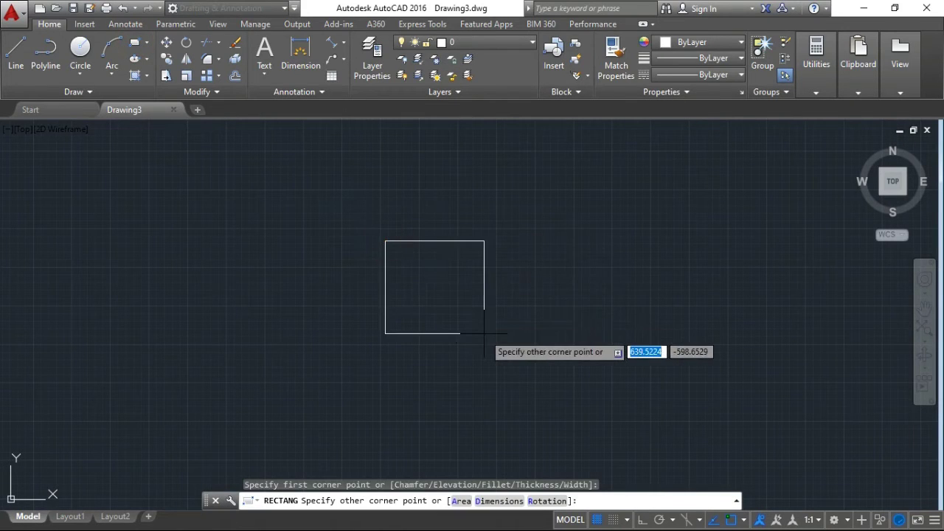
text(3)
key(Tab)
text(4)
key(Return)
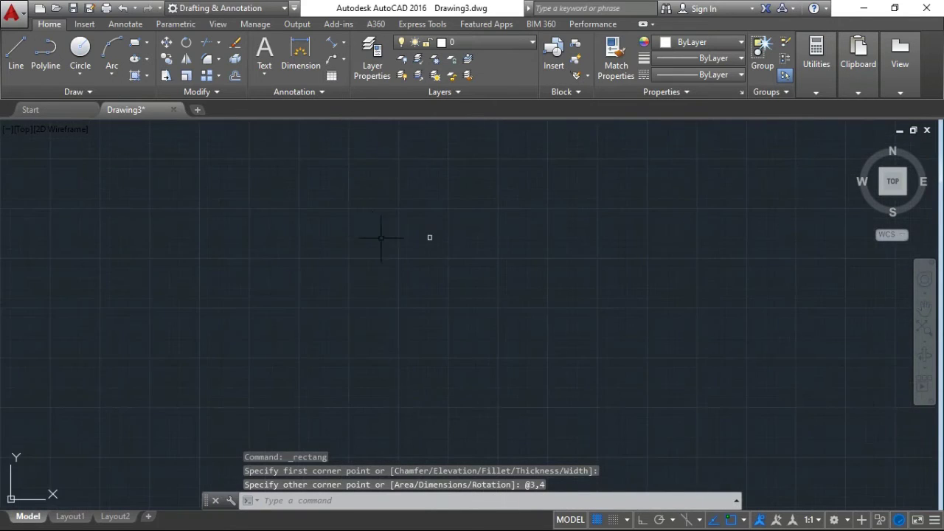
- Check the layer list, then zoom in on the new rectangle
click(488, 46)
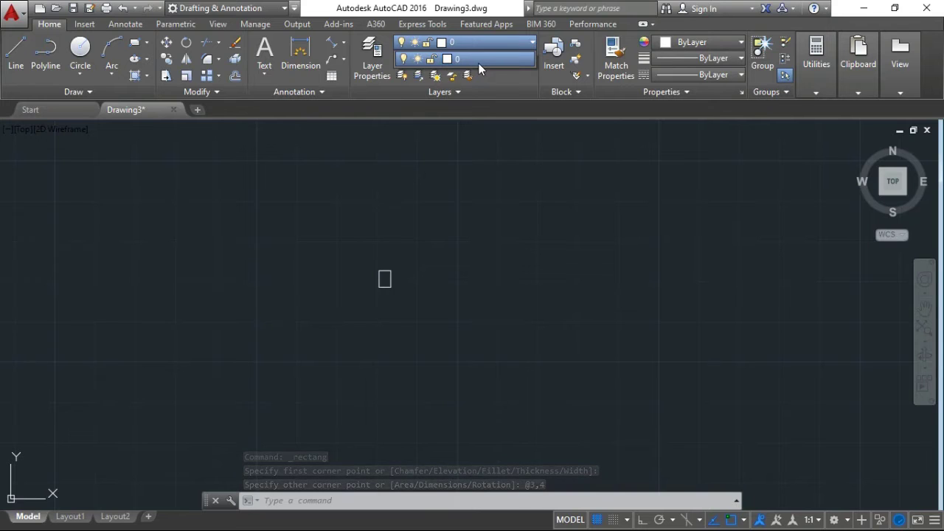
click(520, 79)
scroll(413, 259, up, 5)
middle_drag(361, 274, 398, 228)
click(344, 274)
click(290, 228)
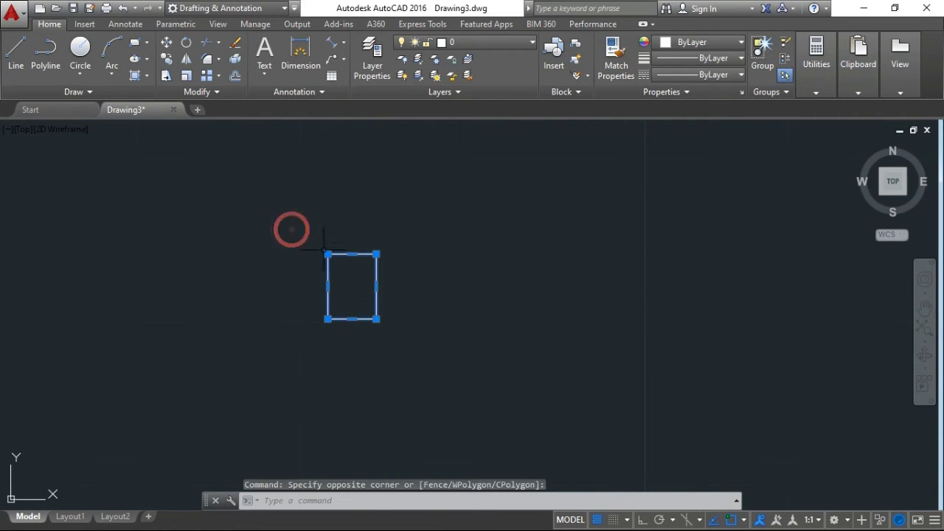
scroll(323, 264, up, 2)
scroll(374, 271, up, 2)
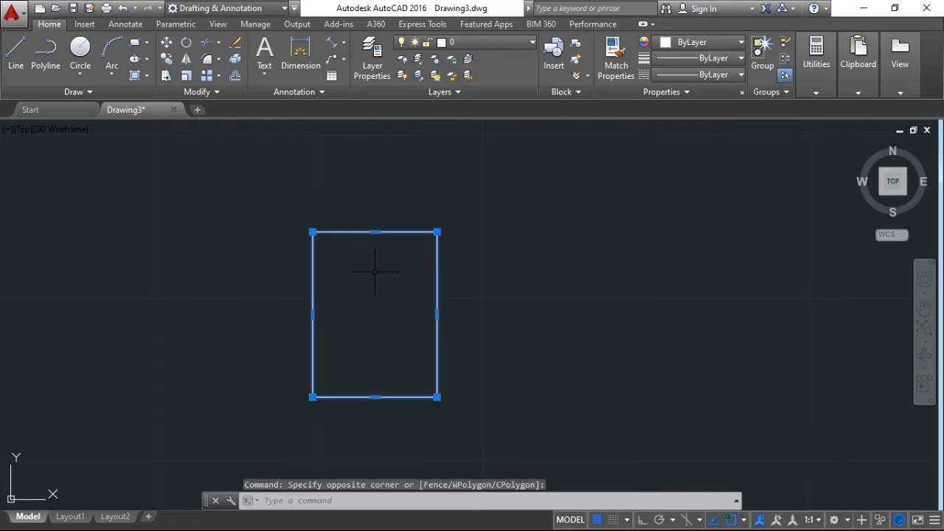
key(Escape)
key(Escape)
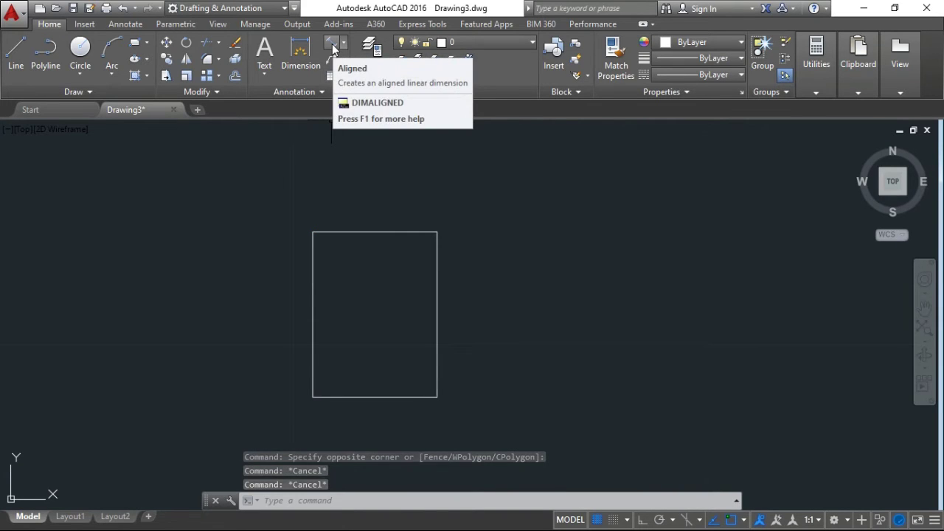
- Add aligned dimensions for the 3-unit top edge and the 4-unit left side
click(332, 48)
click(313, 232)
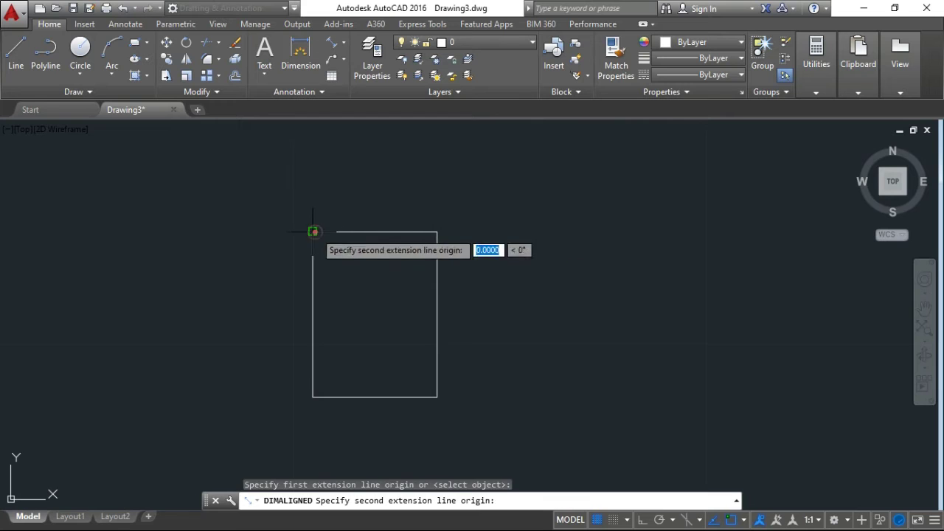
click(436, 231)
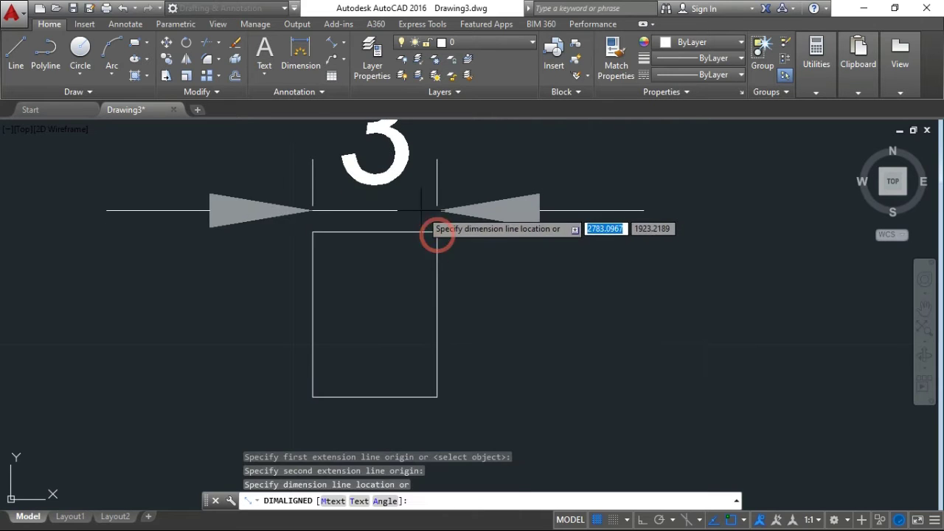
click(409, 198)
key(Return)
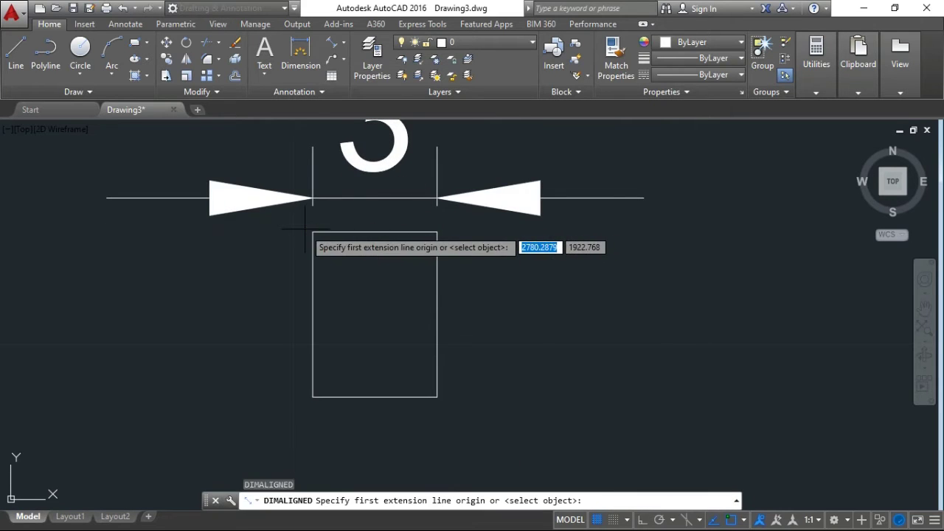
click(312, 232)
click(313, 396)
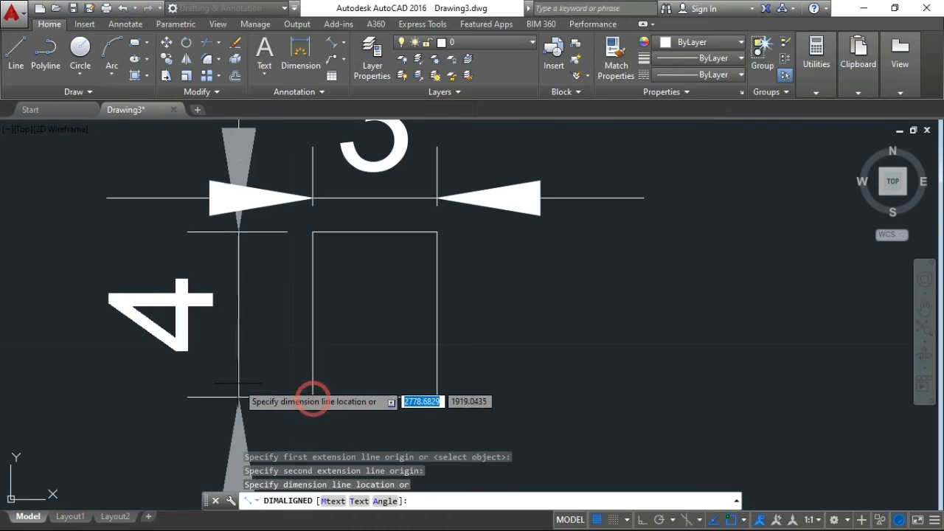
click(107, 380)
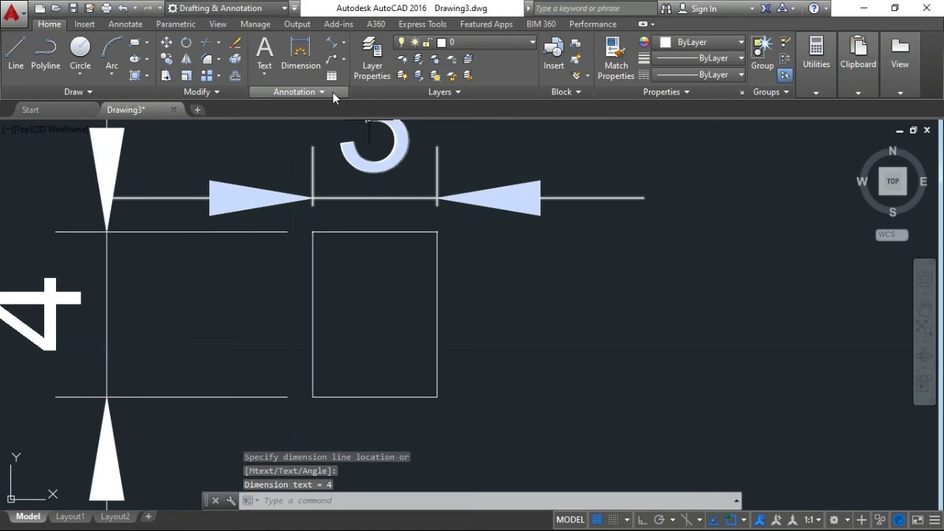
- Browse the dimension styles and select the left height dimension
click(332, 93)
click(295, 126)
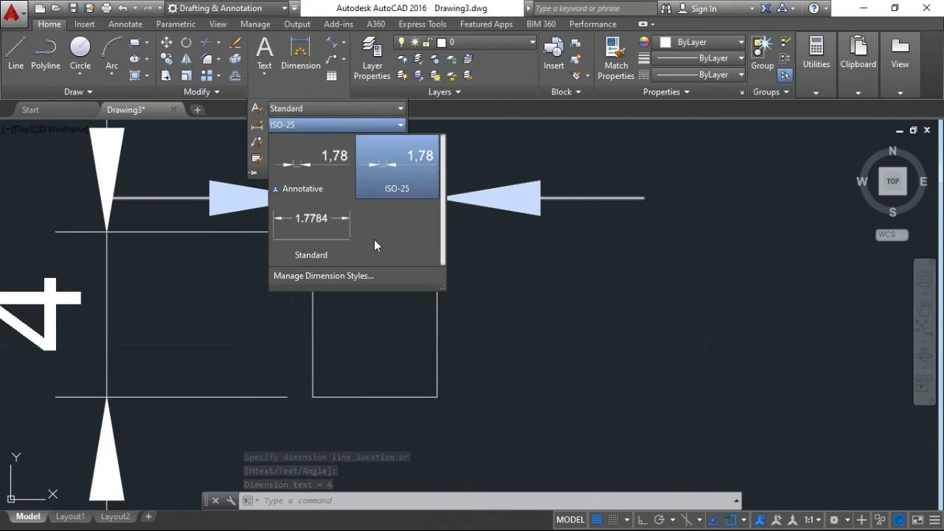
click(381, 186)
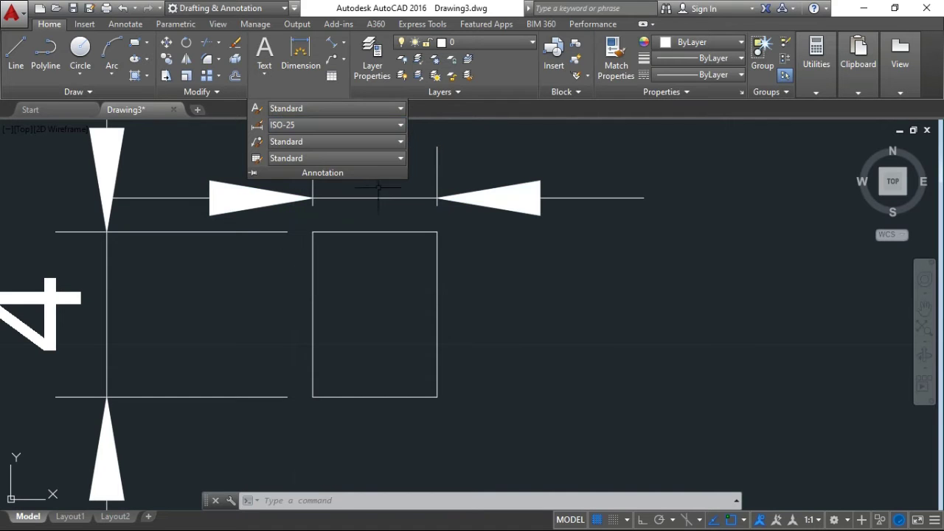
click(211, 288)
click(53, 238)
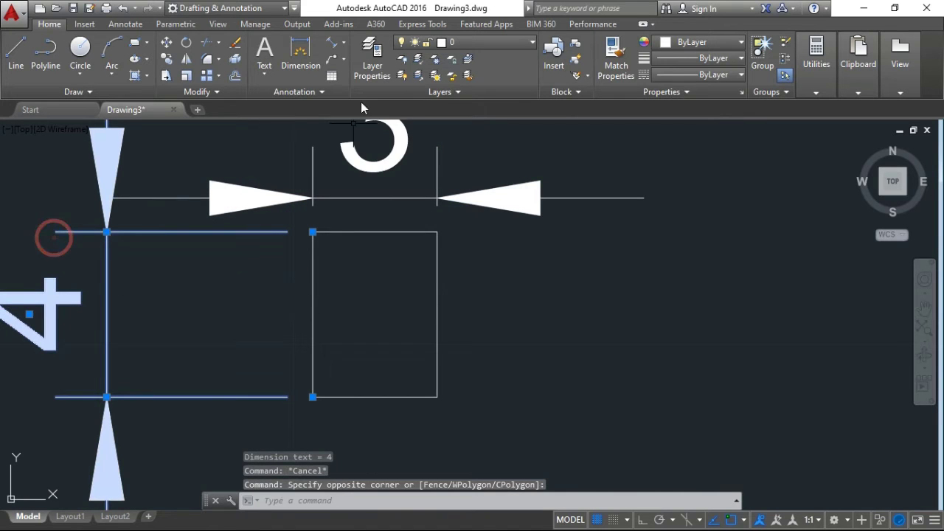
- Switch the left dimension to the Standard dimension style, reading 4.0000
click(324, 90)
click(293, 125)
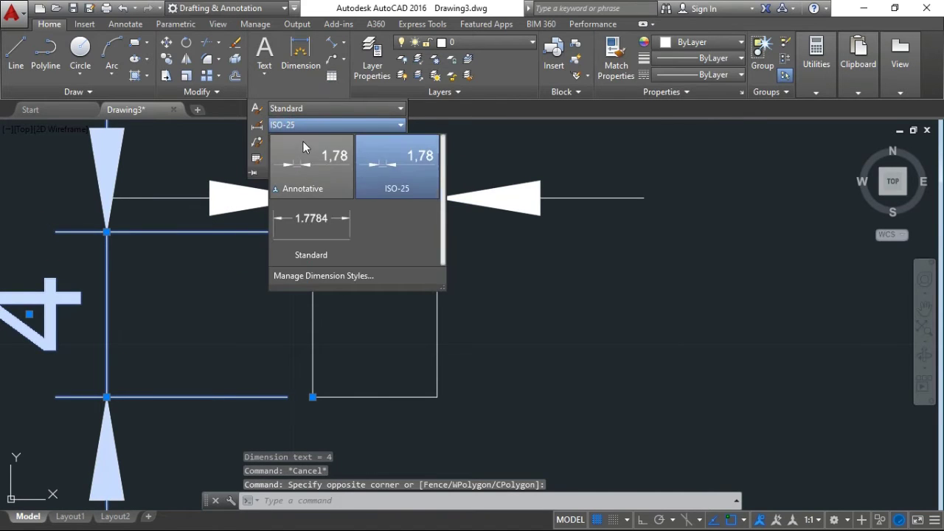
click(312, 164)
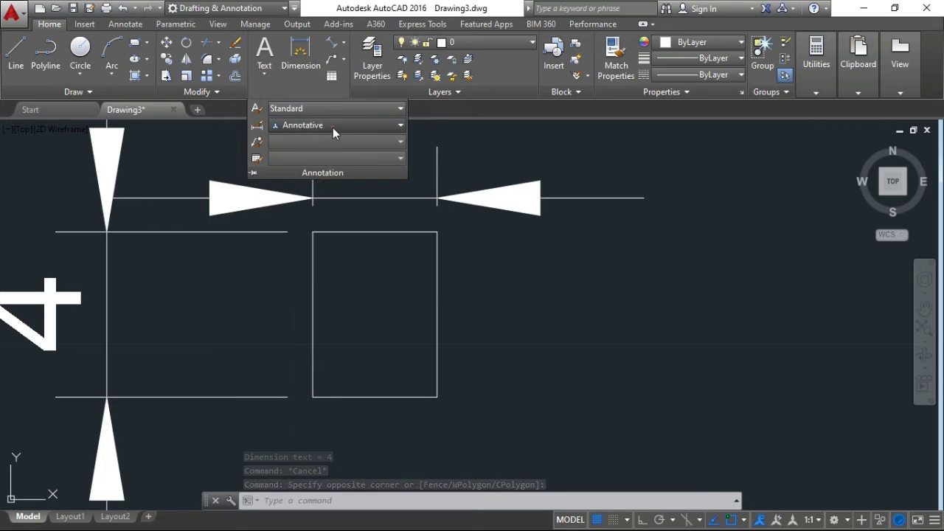
click(332, 126)
click(327, 233)
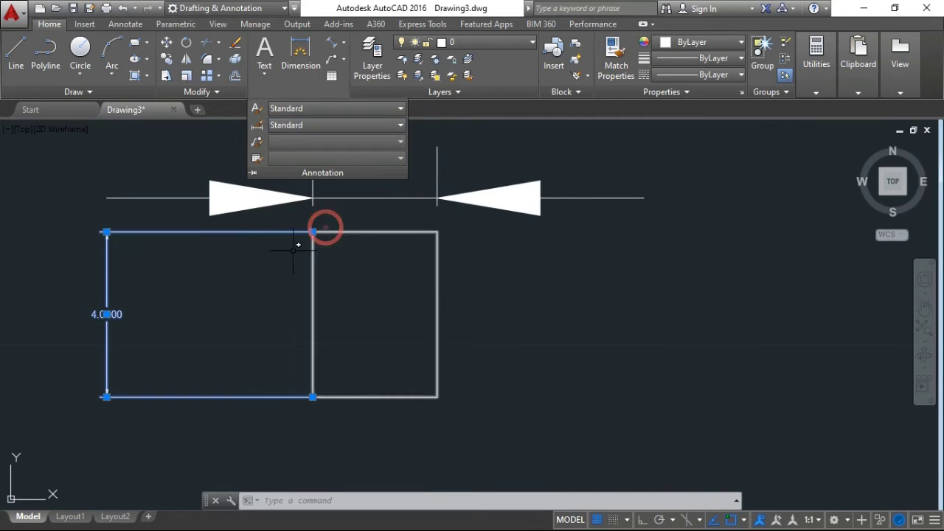
scroll(158, 322, up, 2)
scroll(131, 327, up, 3)
scroll(131, 328, down, 5)
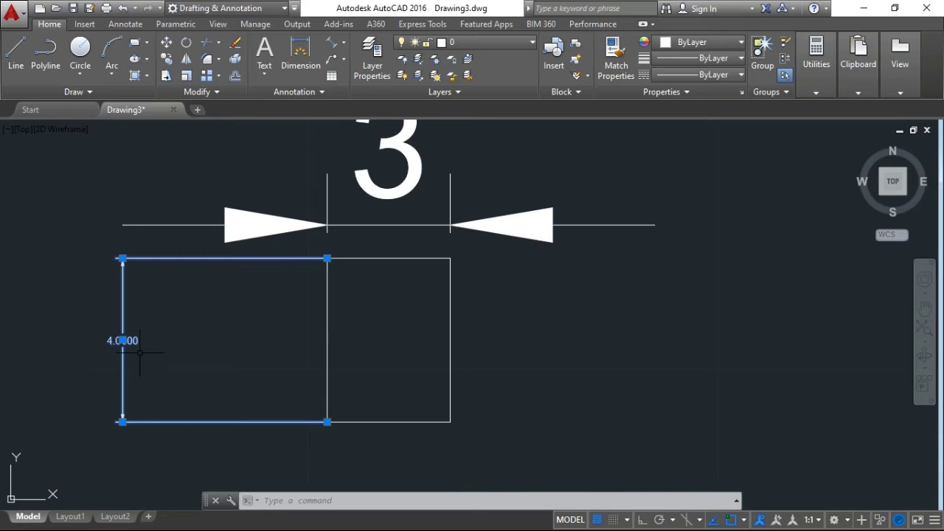
key(Escape)
key(Escape)
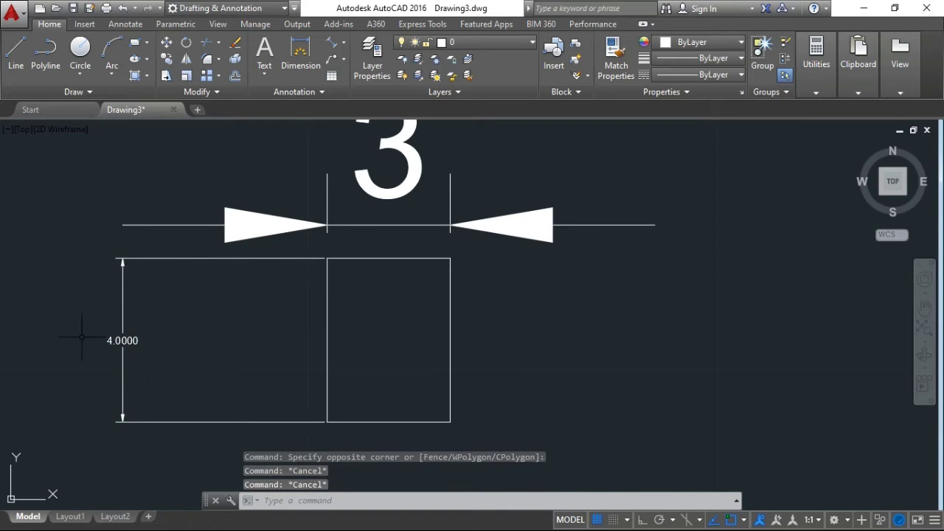
scroll(306, 288, down, 4)
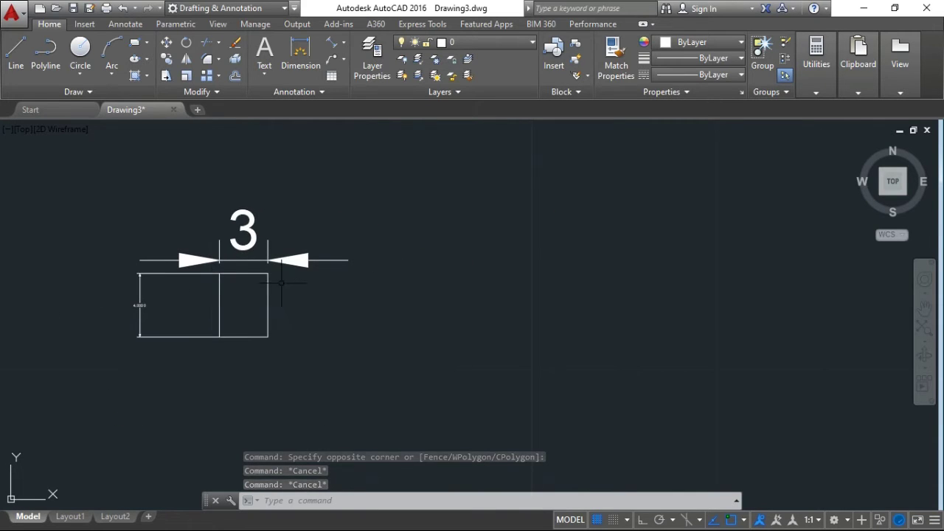
- Set drawing units to 0.00 length precision and Meters insertion scale
text(u)
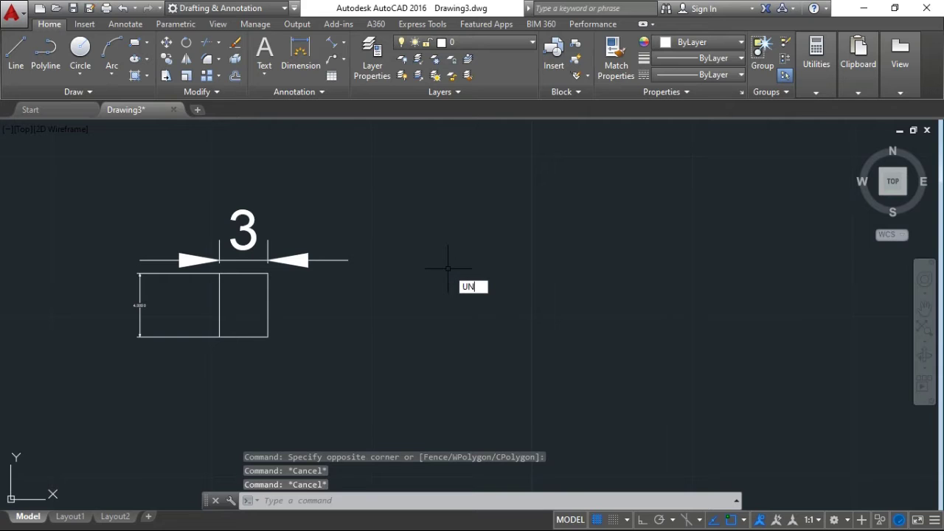
key(Return)
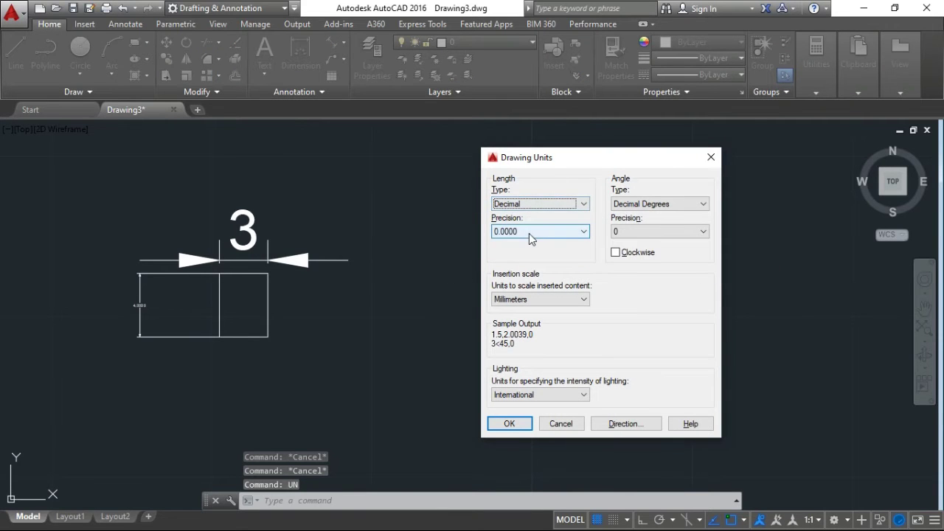
click(536, 300)
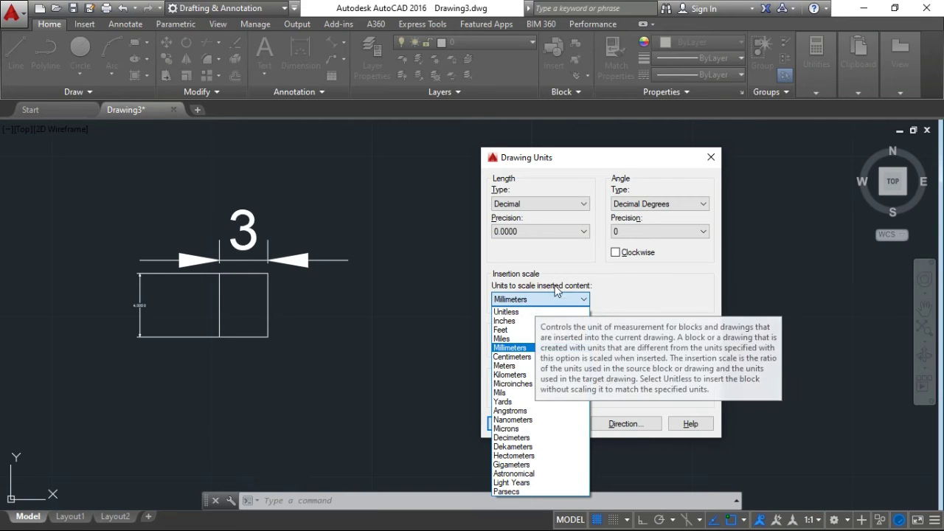
click(612, 275)
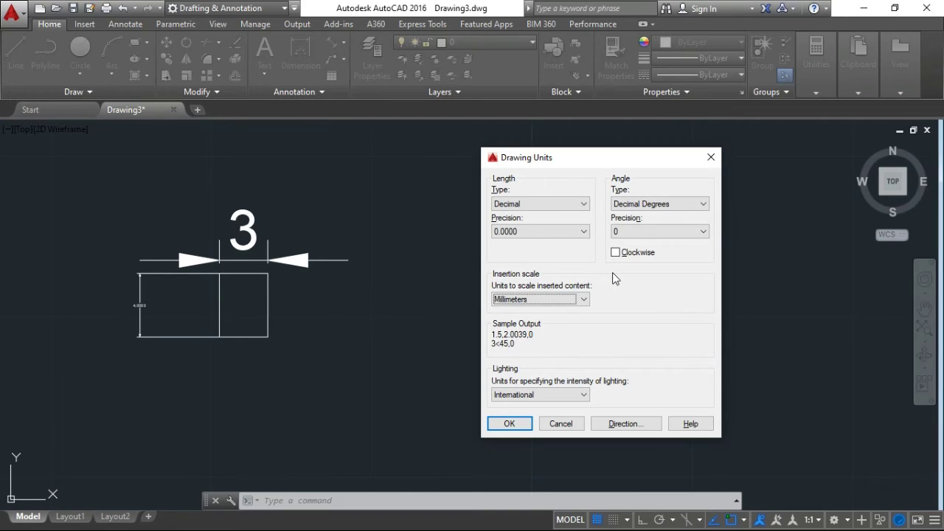
click(576, 233)
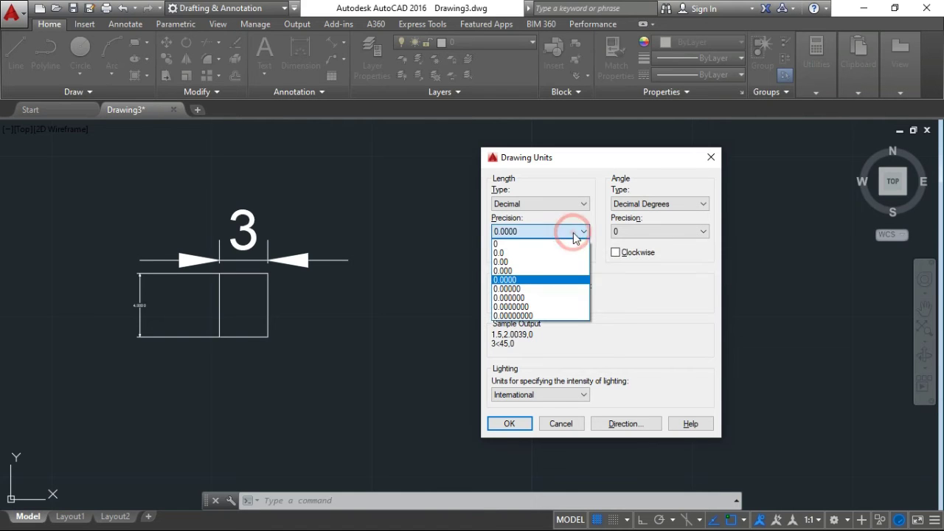
click(500, 262)
click(557, 299)
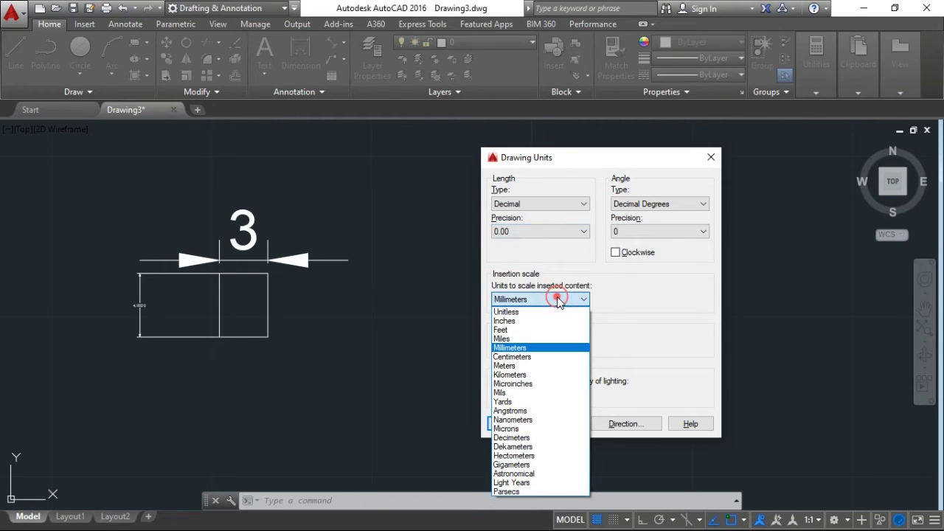
click(505, 366)
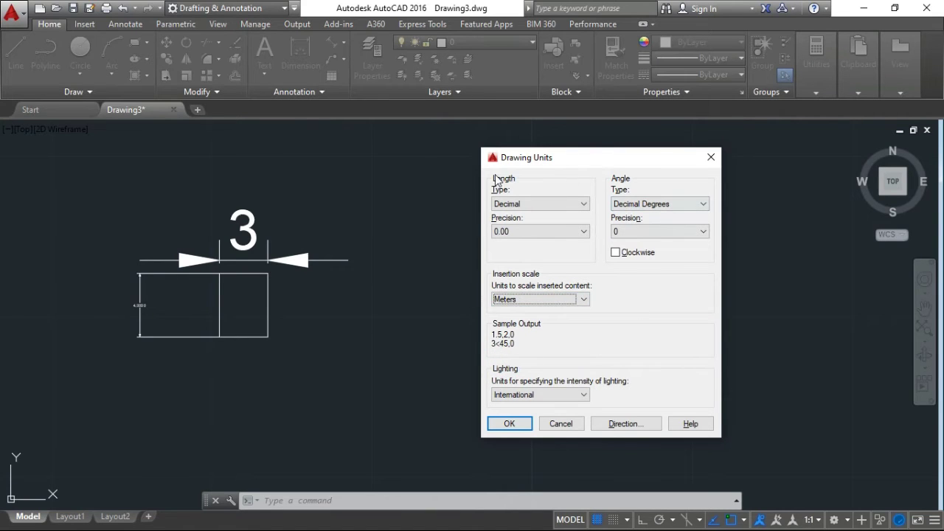
click(509, 423)
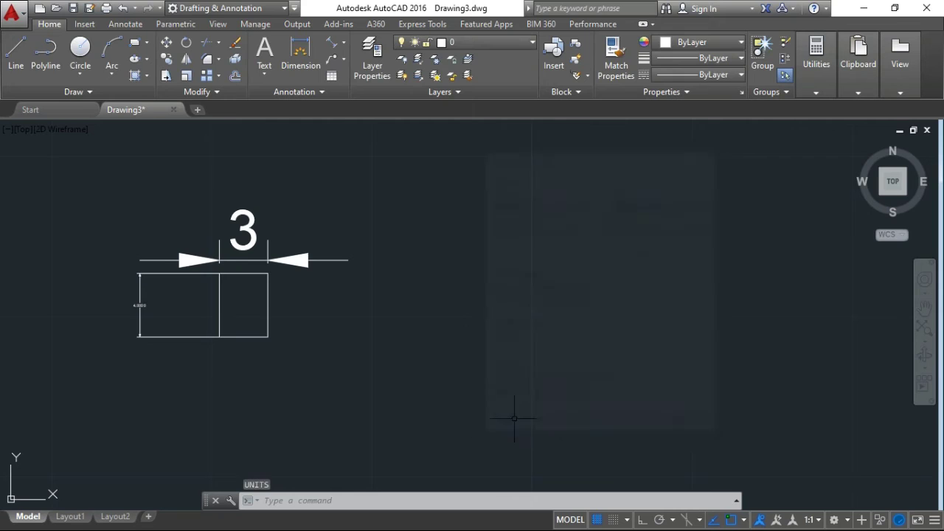
- Recenter the view and bring up the Application menu's recent documents
middle_drag(198, 358, 361, 362)
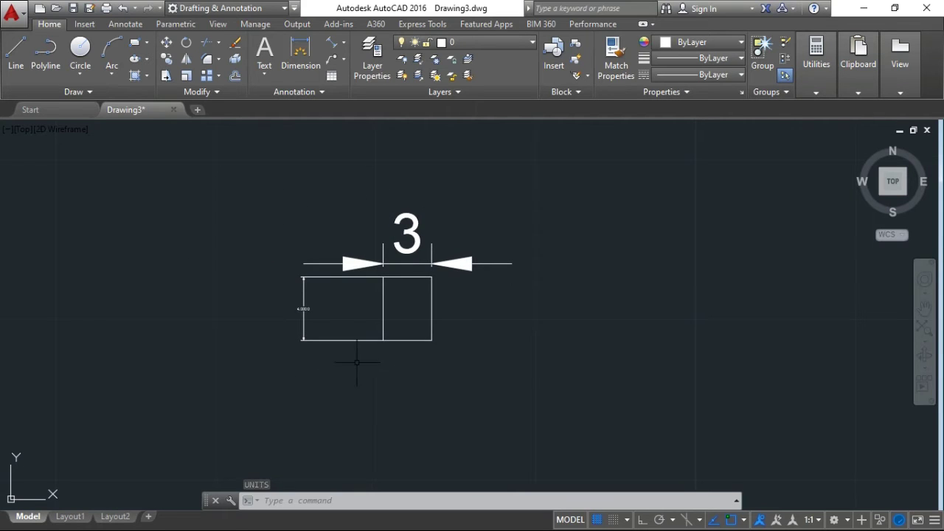
scroll(332, 343, up, 4)
scroll(335, 378, down, 2)
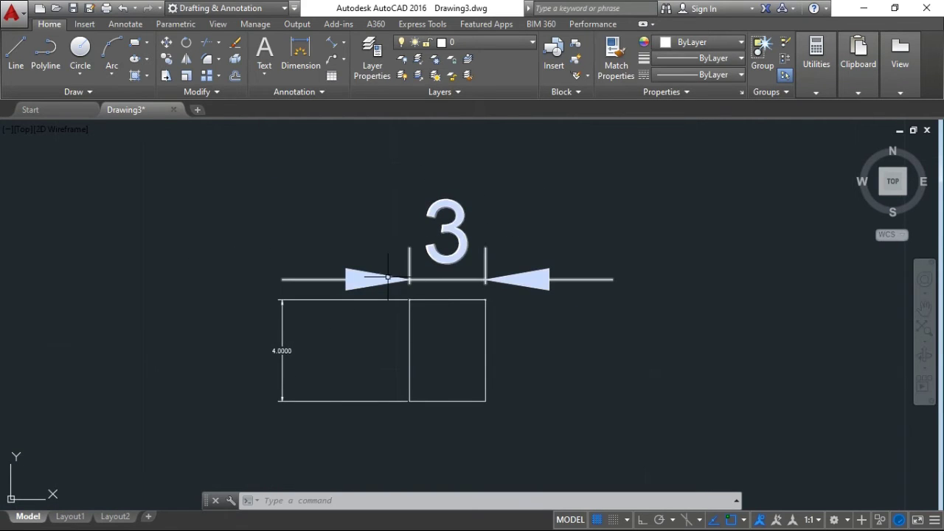
click(14, 18)
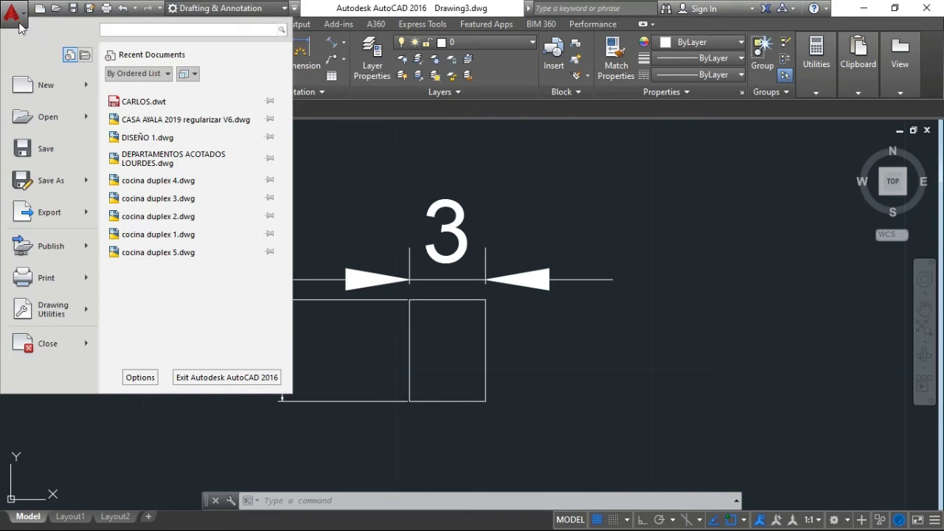
- Open CASA AYALA 2019 regularizar V6.dwg from the recent documents
click(161, 120)
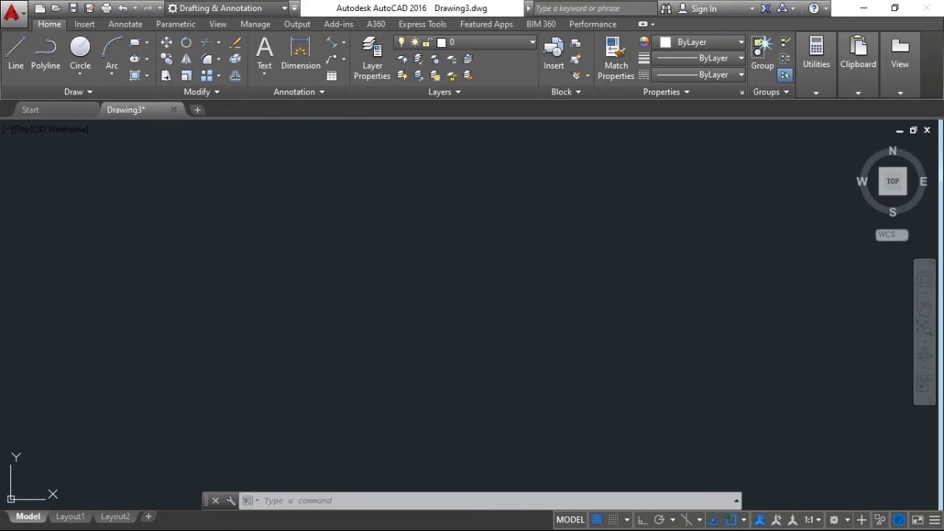
scroll(422, 368, up, 3)
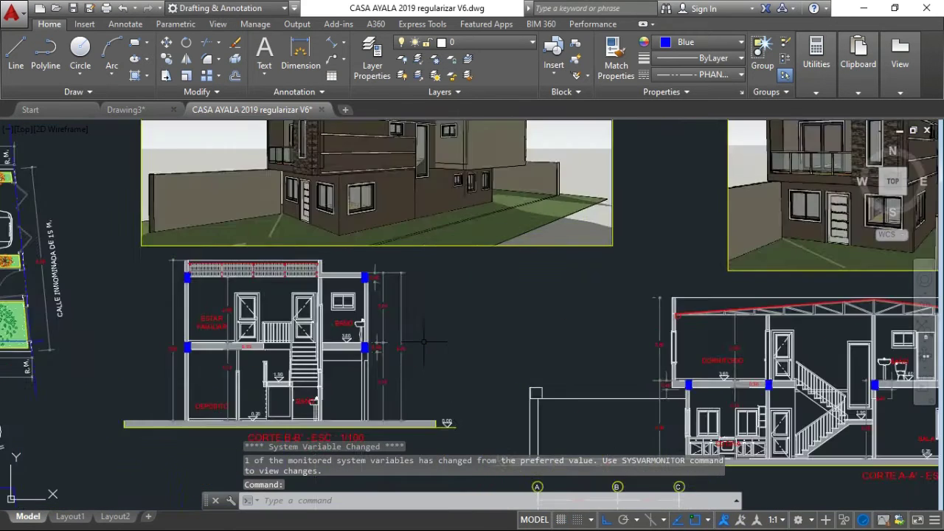
scroll(422, 368, up, 2)
- Copy its 6.43 dimension to the clipboard
click(423, 368)
scroll(379, 365, up, 7)
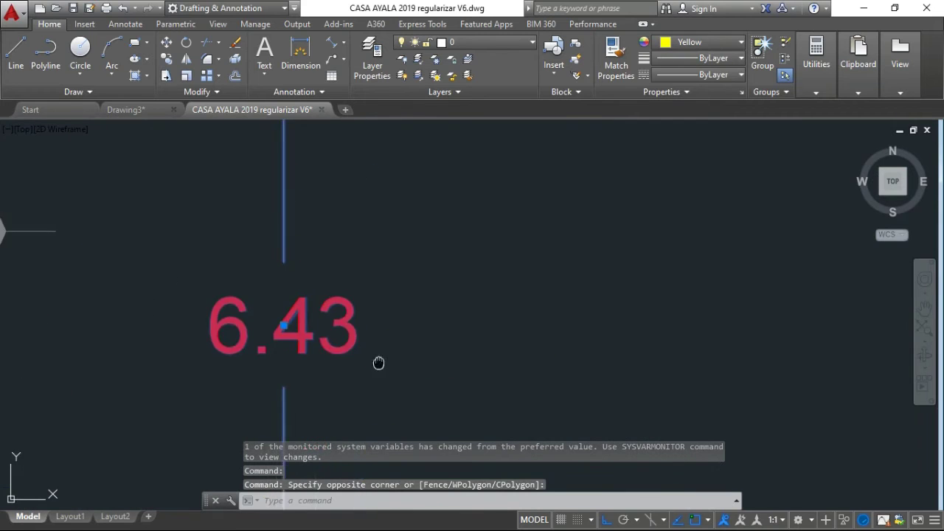
middle_drag(345, 335, 425, 282)
right_click(365, 279)
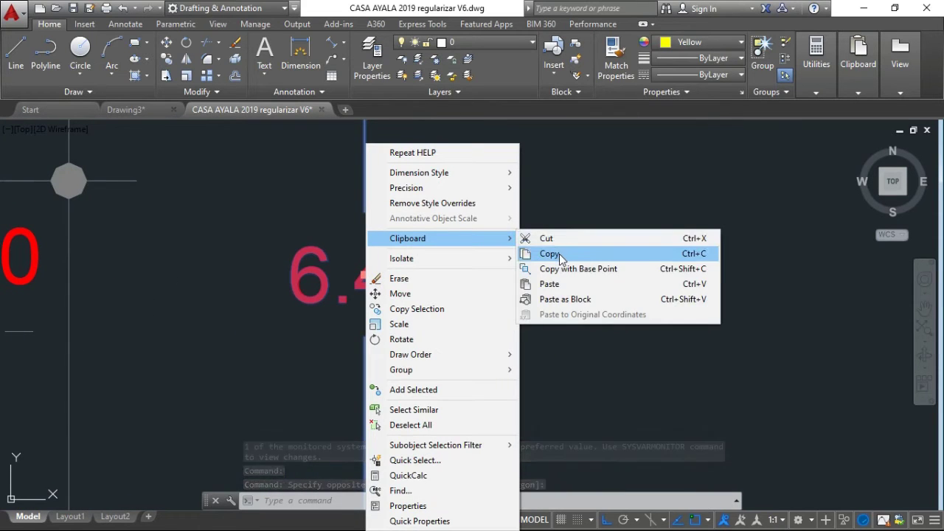
mouse_move(407, 238)
click(557, 253)
- Back in Drawing3, paste the 6.43 dimension to the right of the rectangle
click(125, 109)
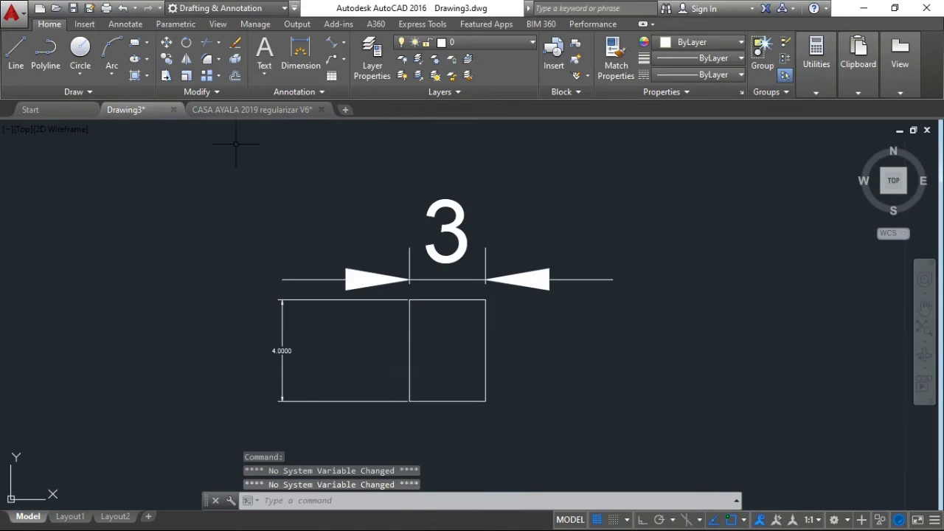
scroll(584, 312, up, 4)
right_click(530, 307)
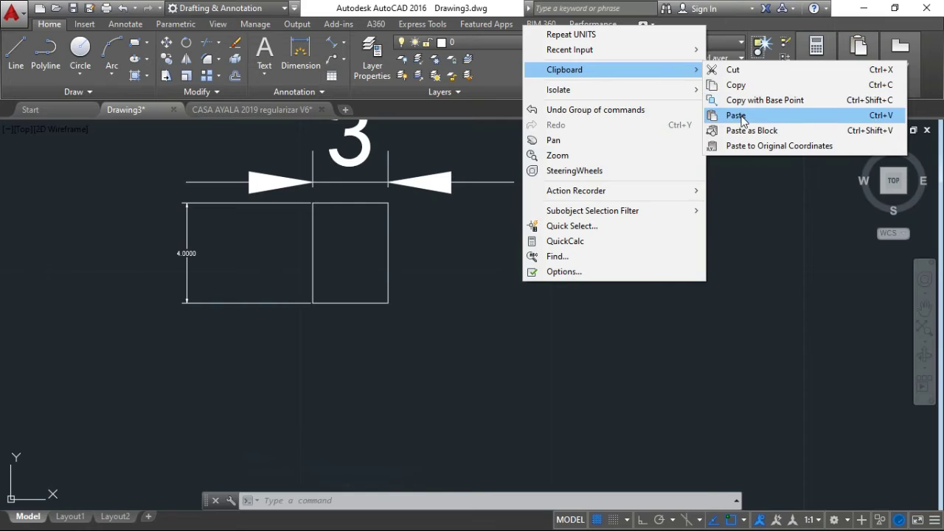
mouse_move(565, 69)
click(712, 175)
click(478, 288)
- Make GENERATED_STYLE_1 the current dimension style
scroll(449, 261, up, 3)
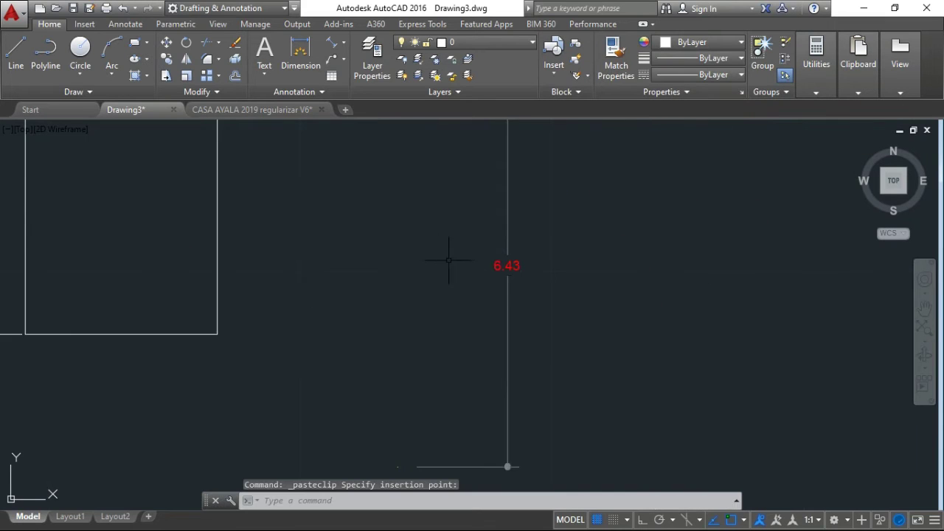
scroll(512, 309, down, 1)
click(622, 346)
click(512, 303)
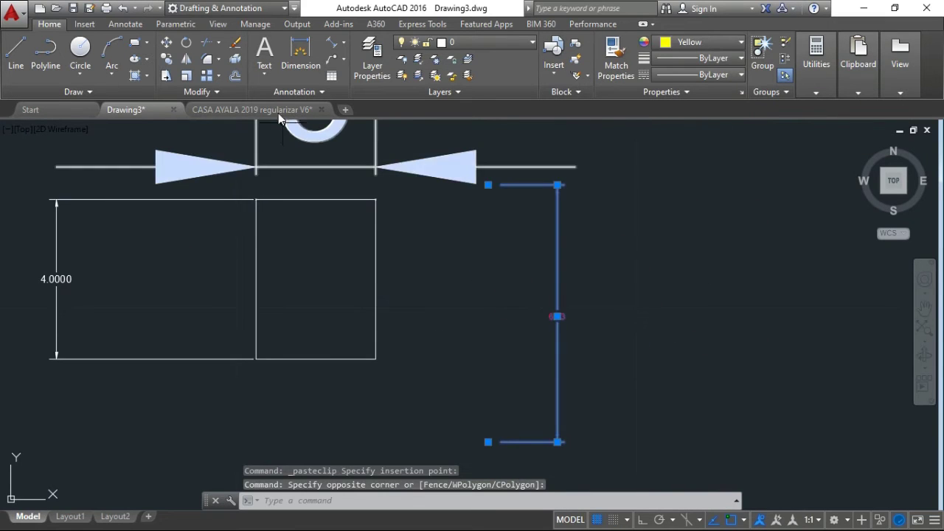
click(315, 94)
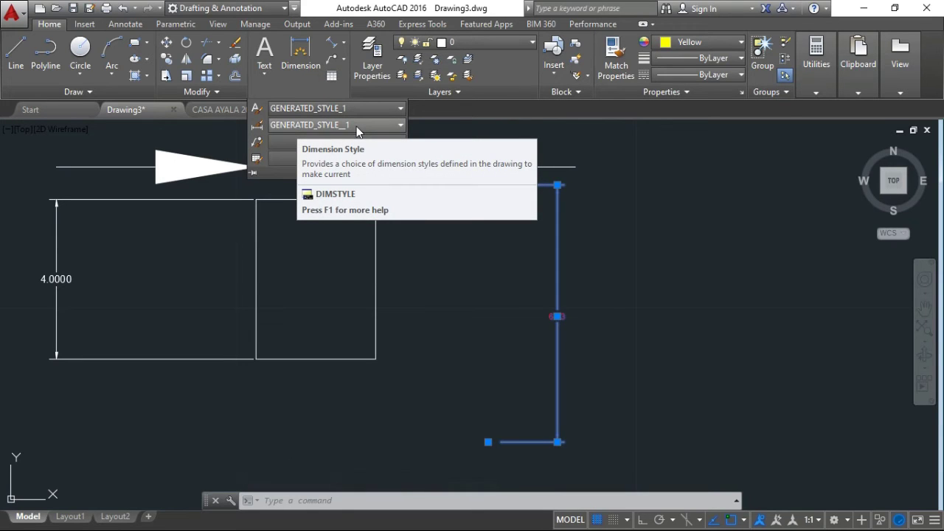
key(Escape)
key(Escape)
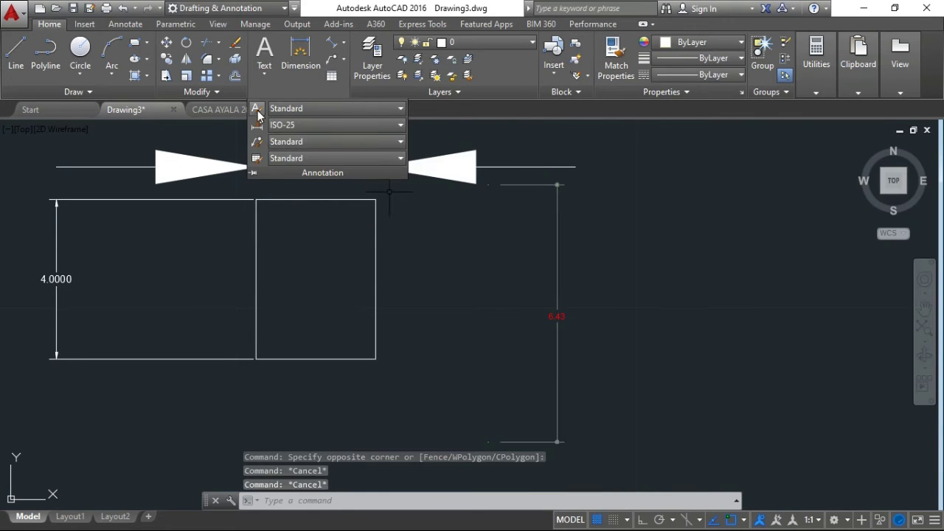
click(294, 127)
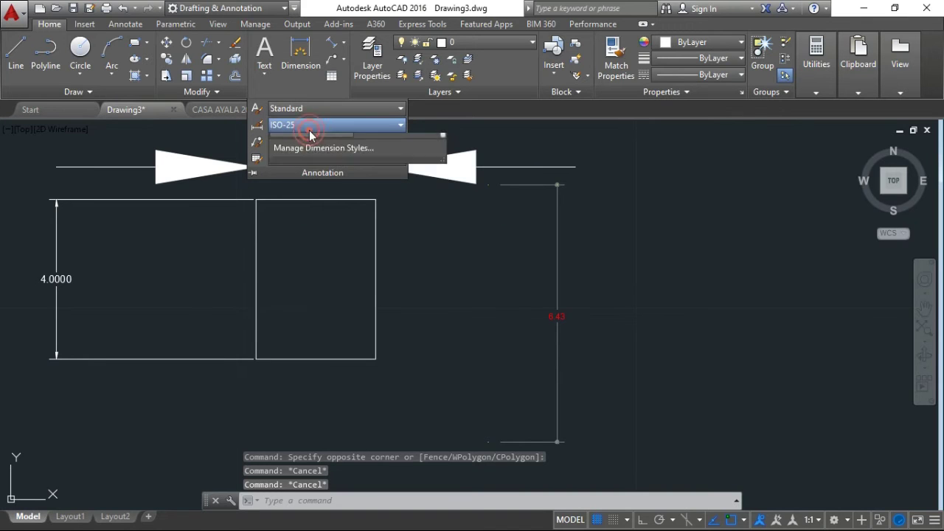
click(399, 165)
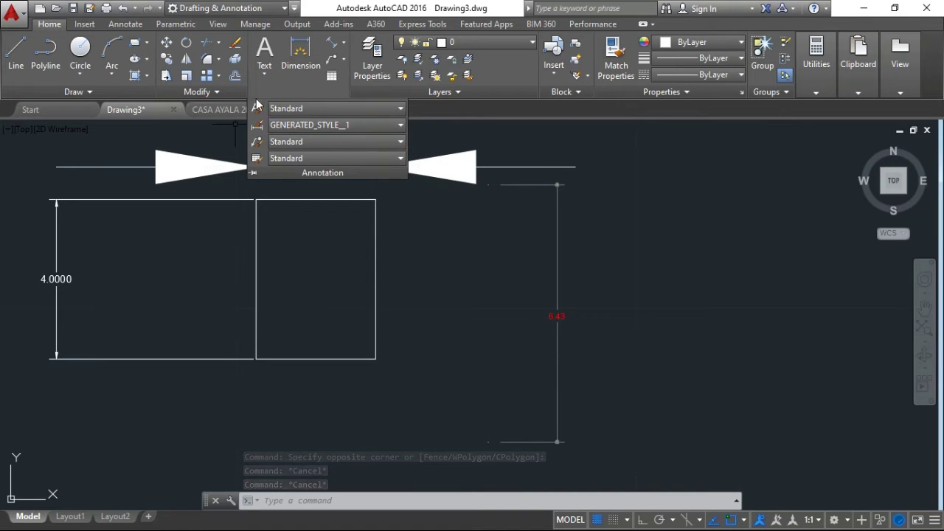
- Add aligned 3.00 bottom and 4.00 right dimensions to the rectangle
click(331, 43)
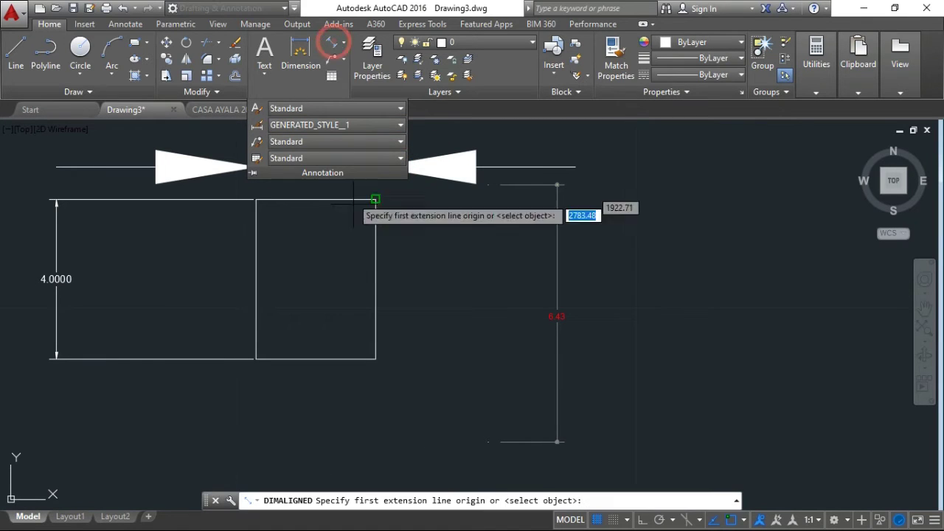
click(374, 359)
click(256, 360)
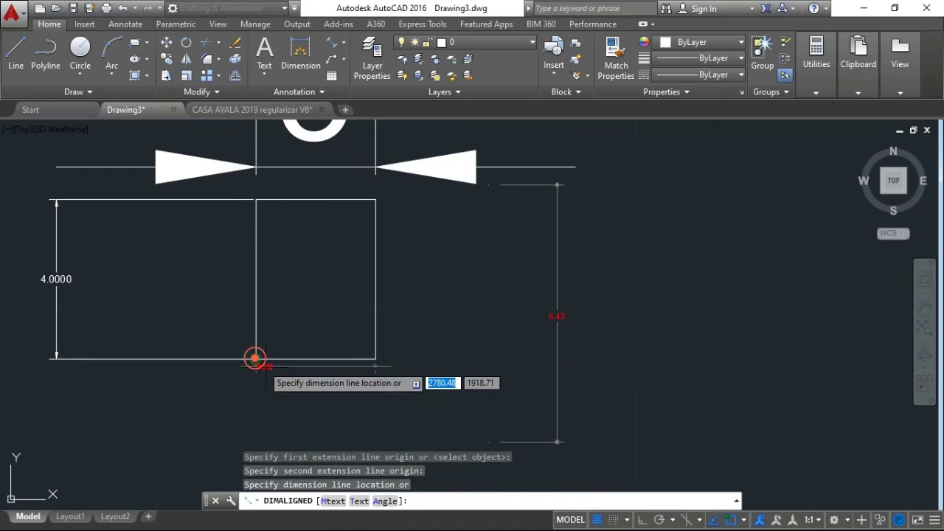
click(312, 393)
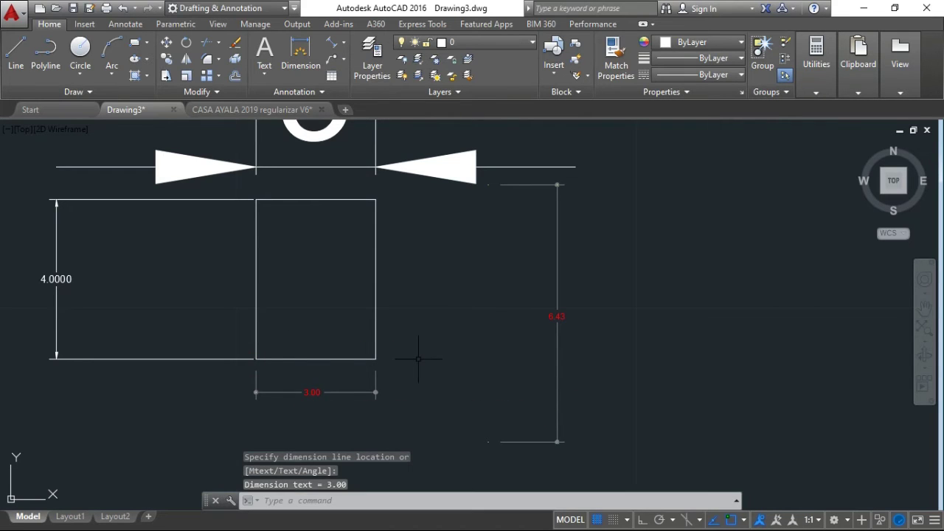
key(Return)
click(374, 359)
click(375, 200)
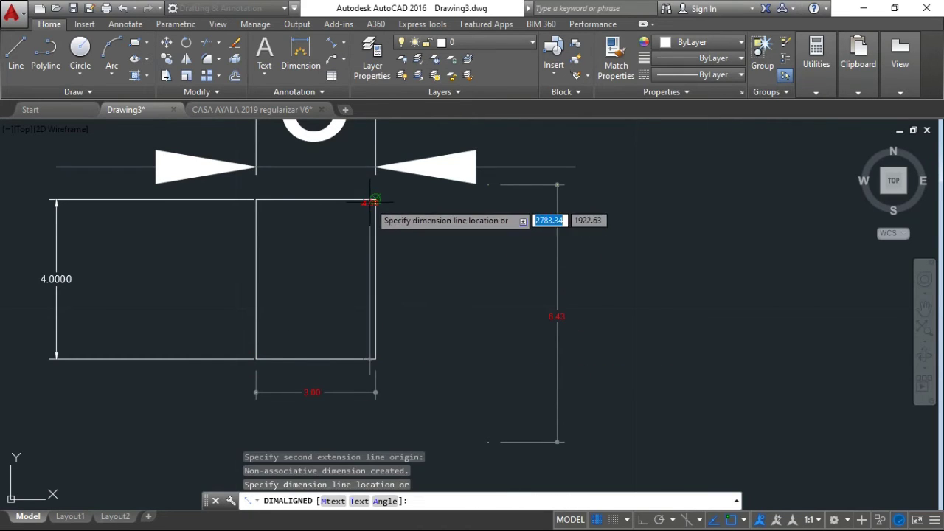
click(416, 275)
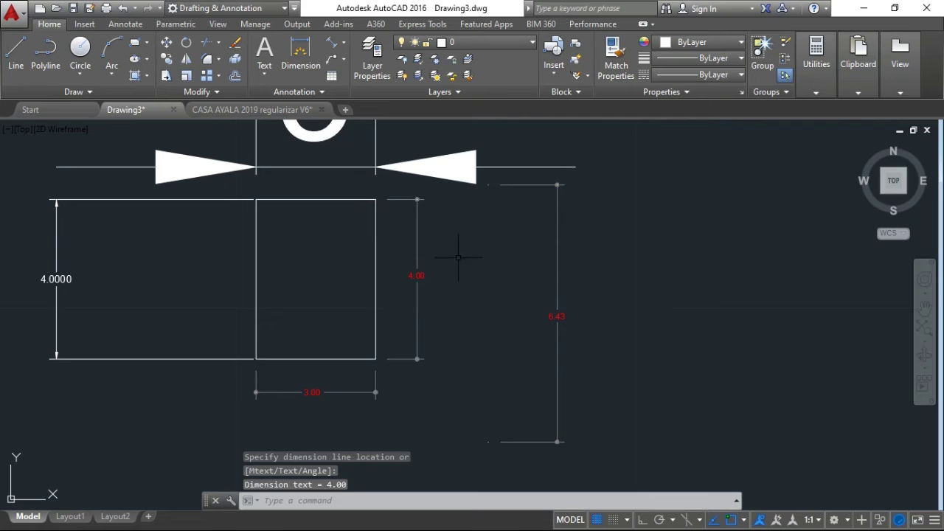
- Pan the view down and left so all dimensions are visible
middle_drag(306, 206, 329, 253)
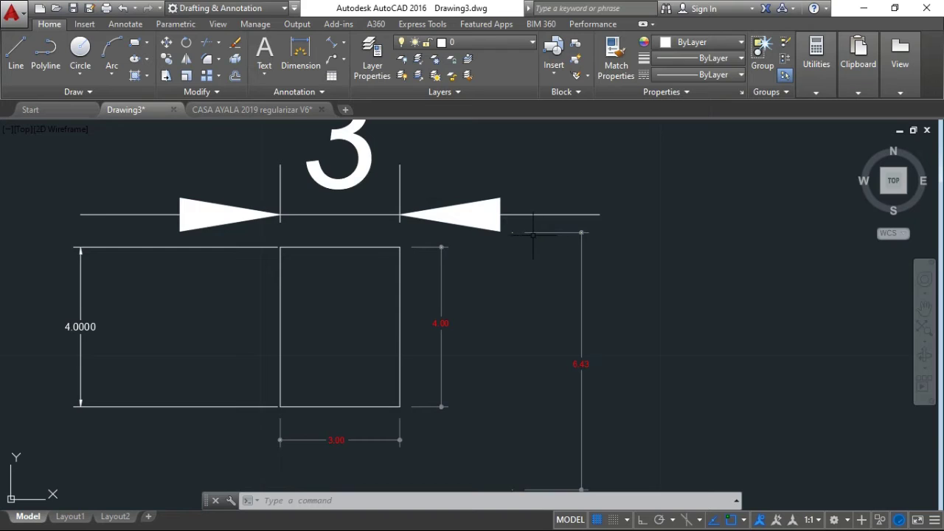
scroll(526, 234, down, 2)
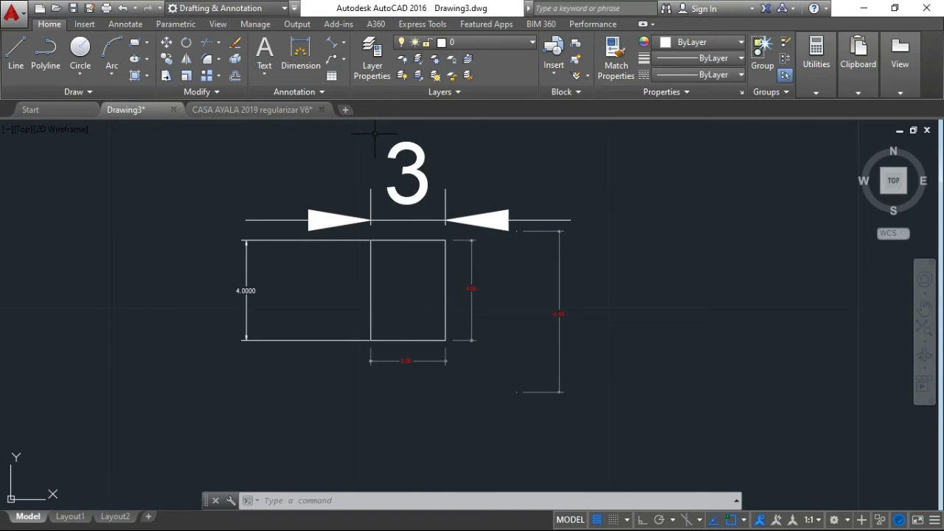
mouse_move(407, 267)
middle_down()
mouse_move(390, 273)
mouse_move(384, 305)
middle_up()
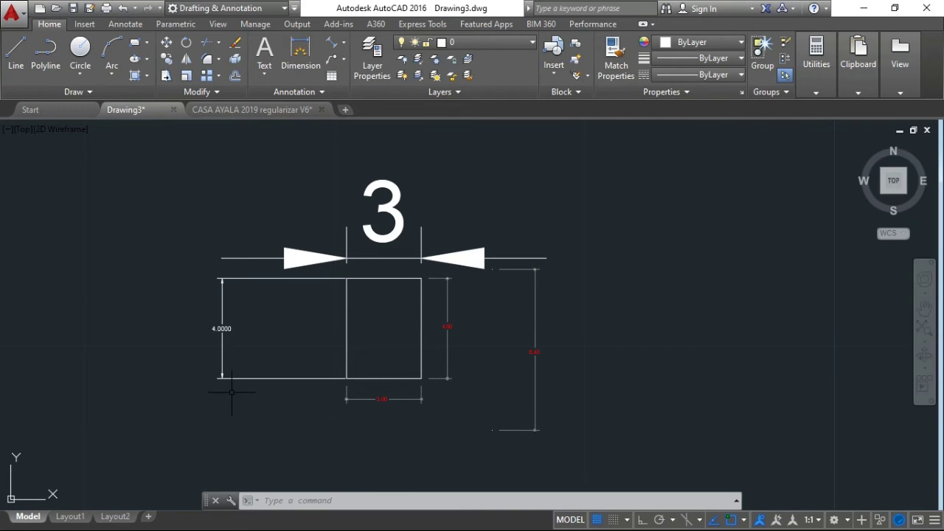
- Create a new layer MUROS coloured green
click(371, 70)
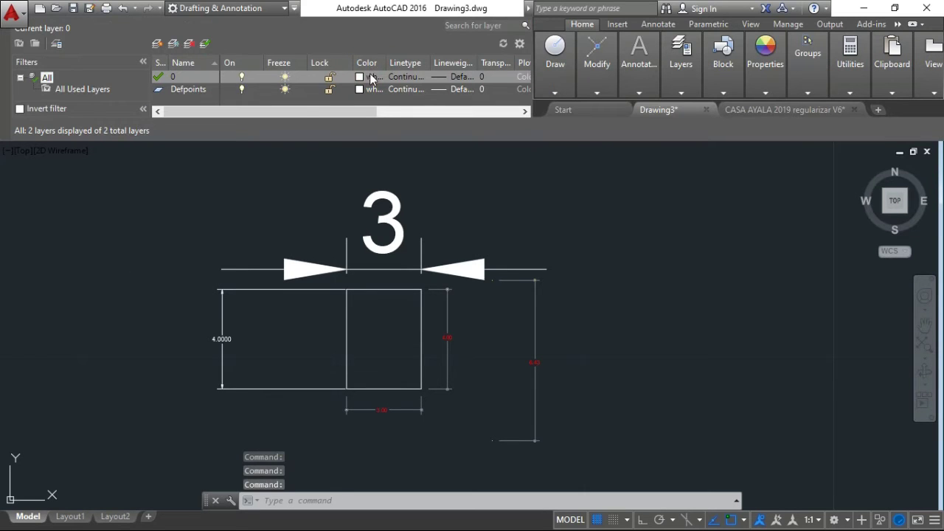
click(157, 44)
text(MUROS)
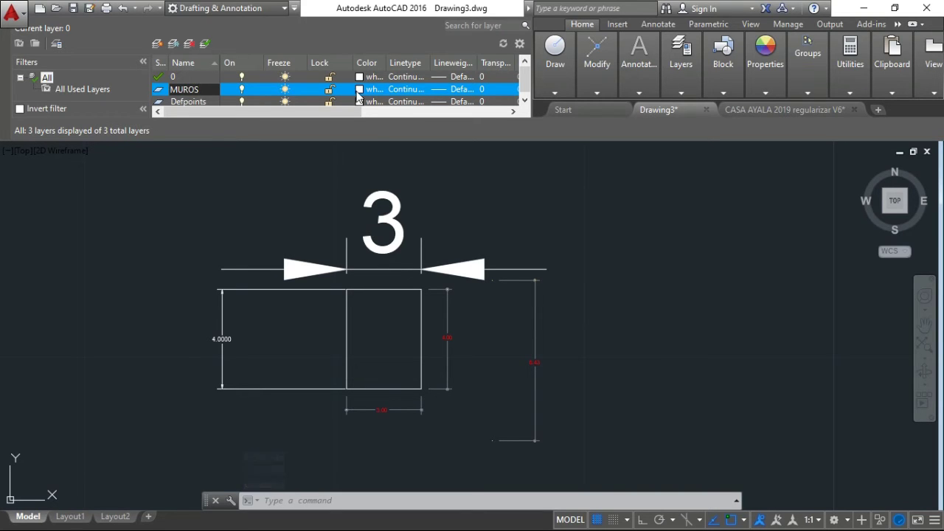
click(356, 90)
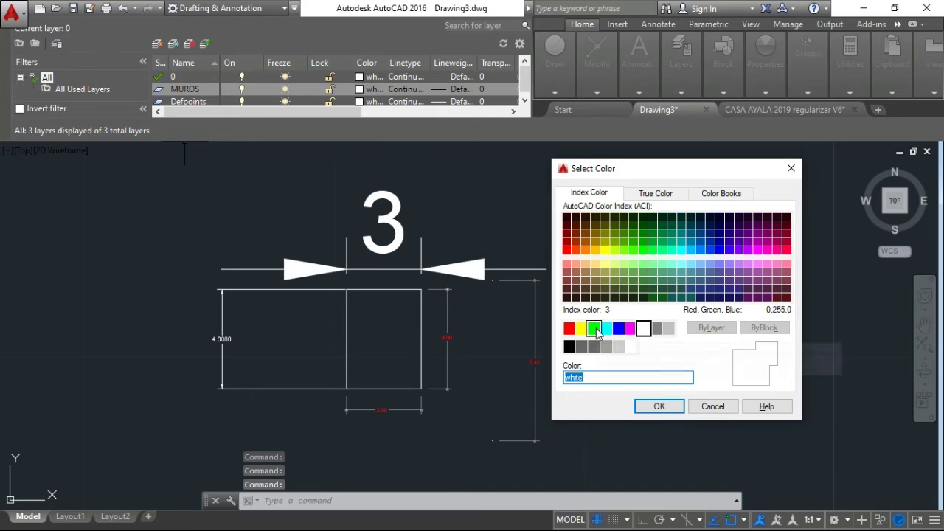
click(593, 327)
click(660, 406)
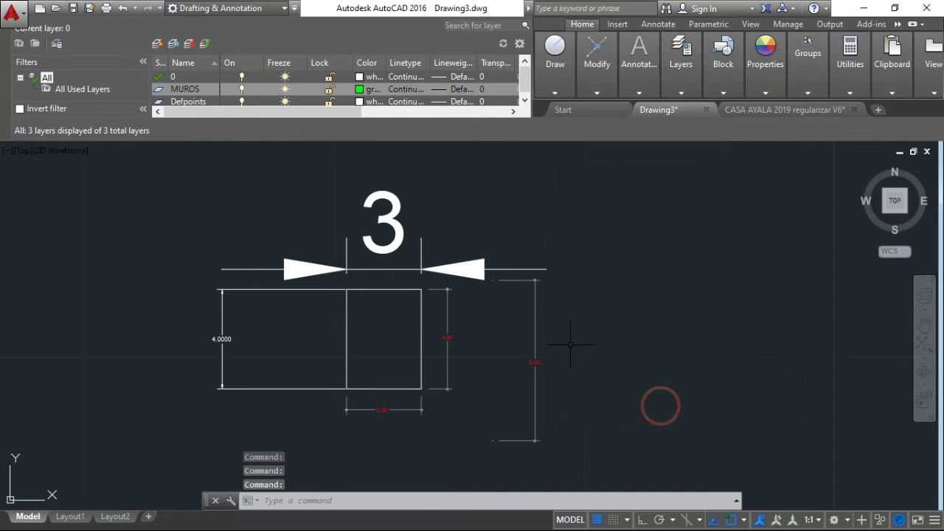
- Create a second layer COLUMNAS coloured blue
click(158, 43)
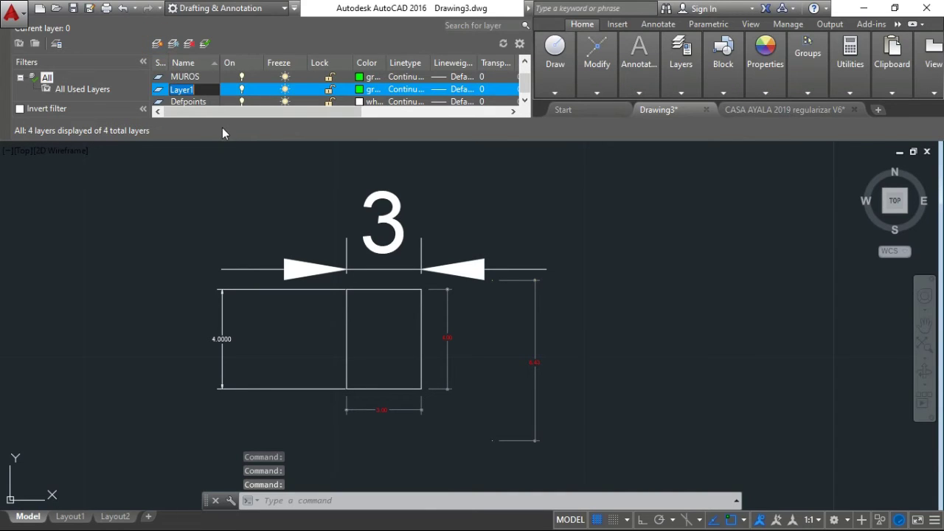
text(C)
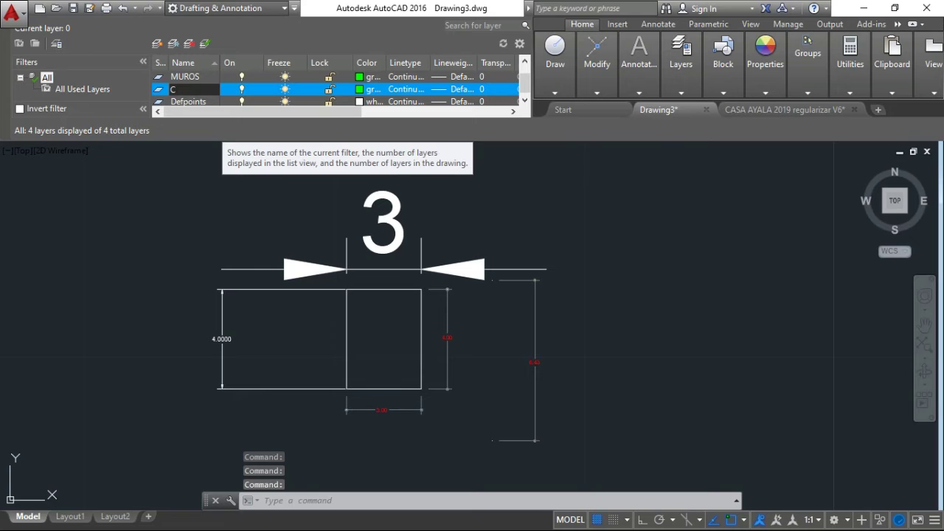
text(OLUMNAS)
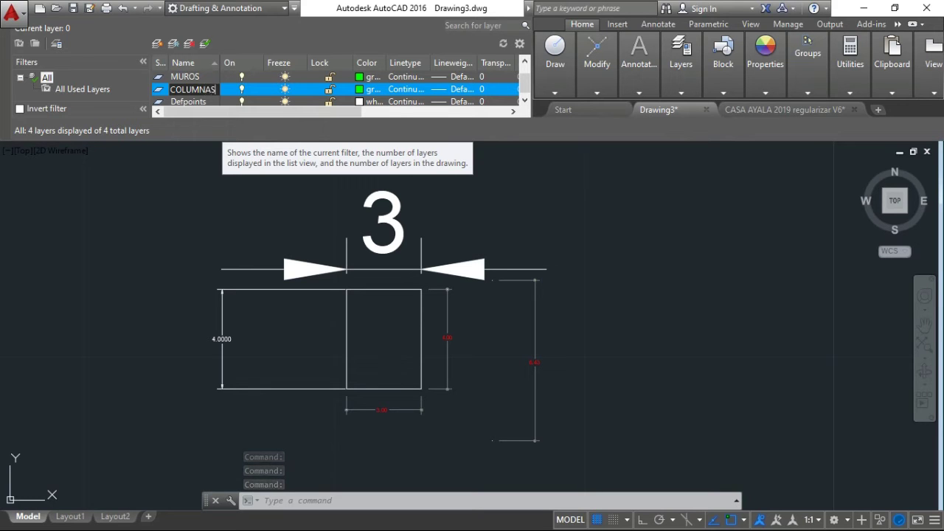
click(361, 89)
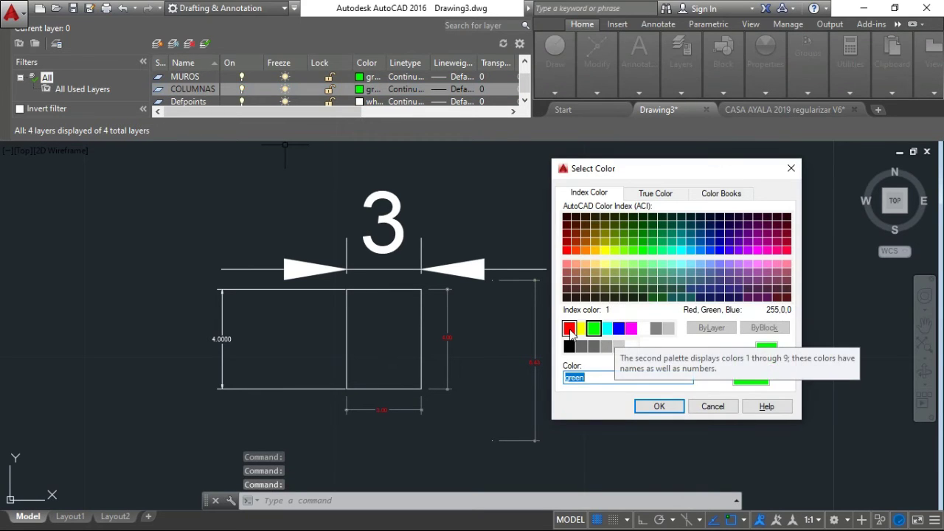
click(618, 329)
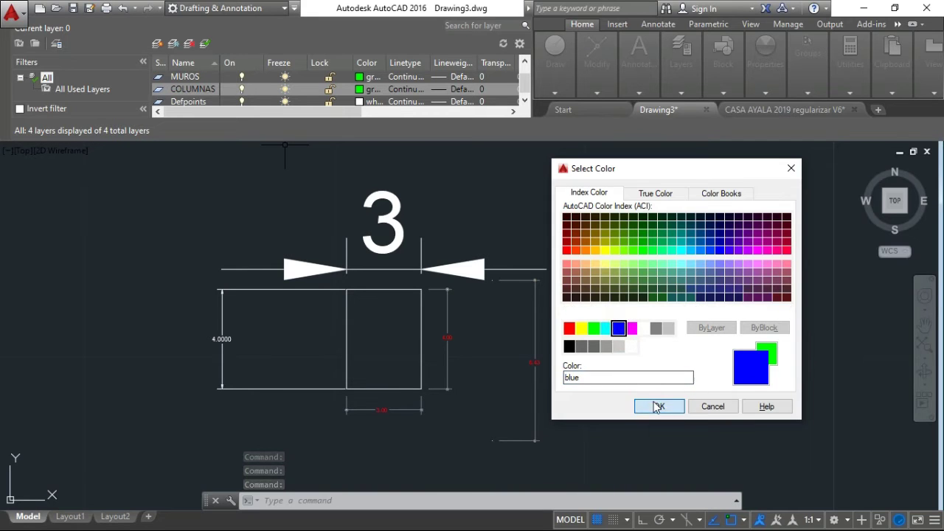
click(656, 406)
click(536, 210)
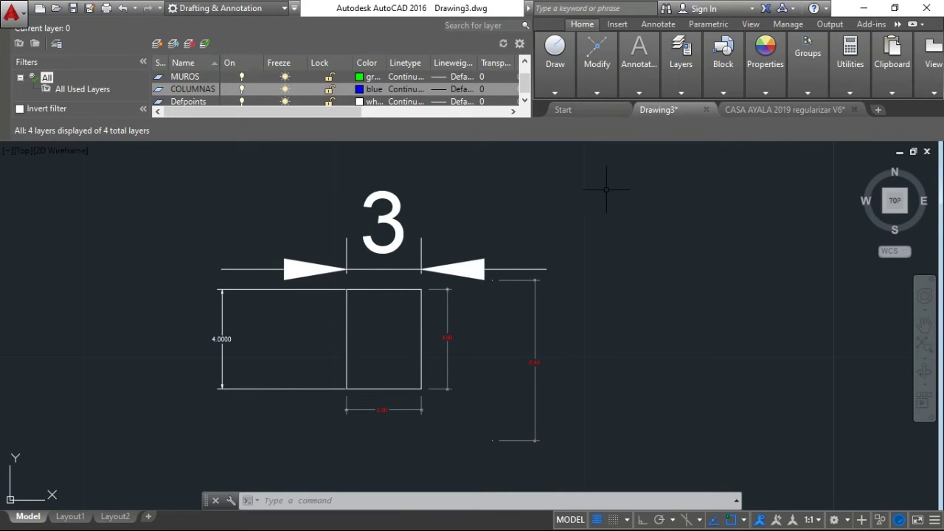
mouse_move(680, 65)
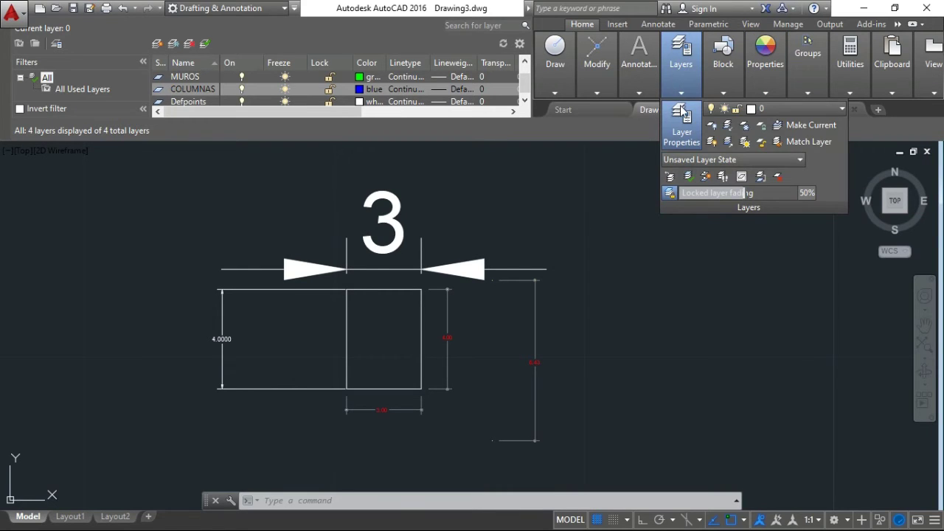
- Close Layer Properties and review the layer list, keeping layer 0 current
click(682, 116)
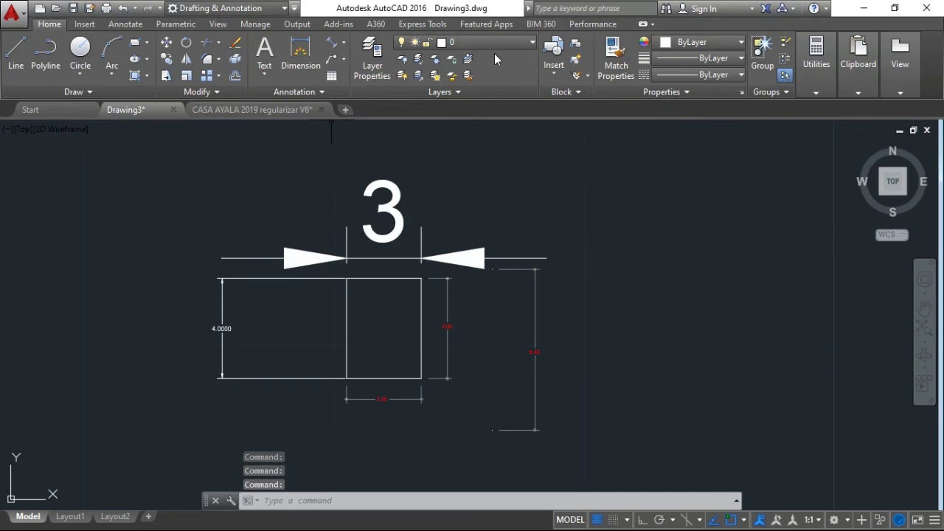
click(472, 42)
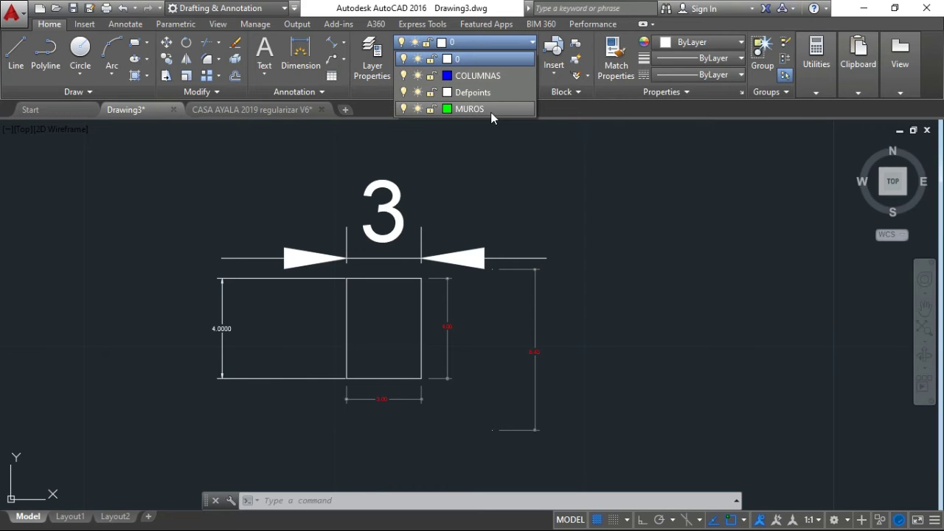
click(551, 184)
click(506, 173)
click(476, 181)
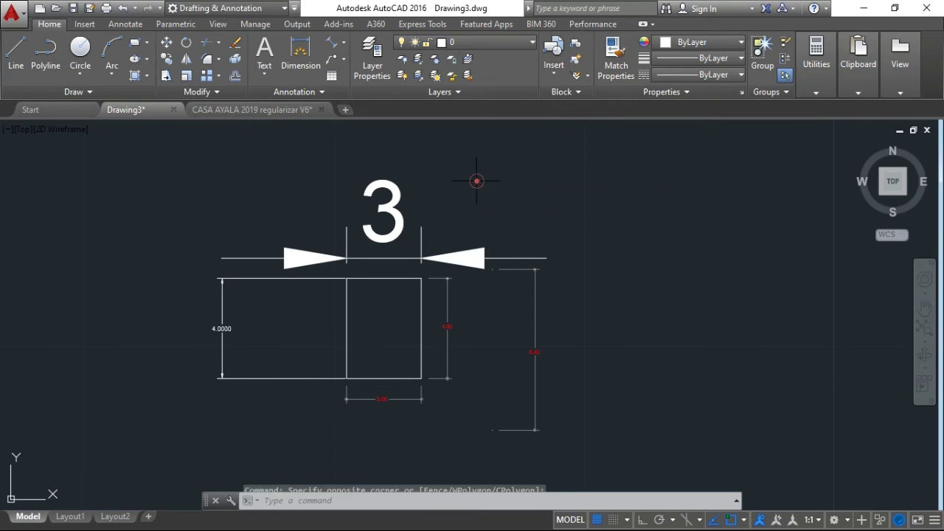
- Window-select the rectangle and all its dimensions and delete them
click(81, 148)
click(665, 457)
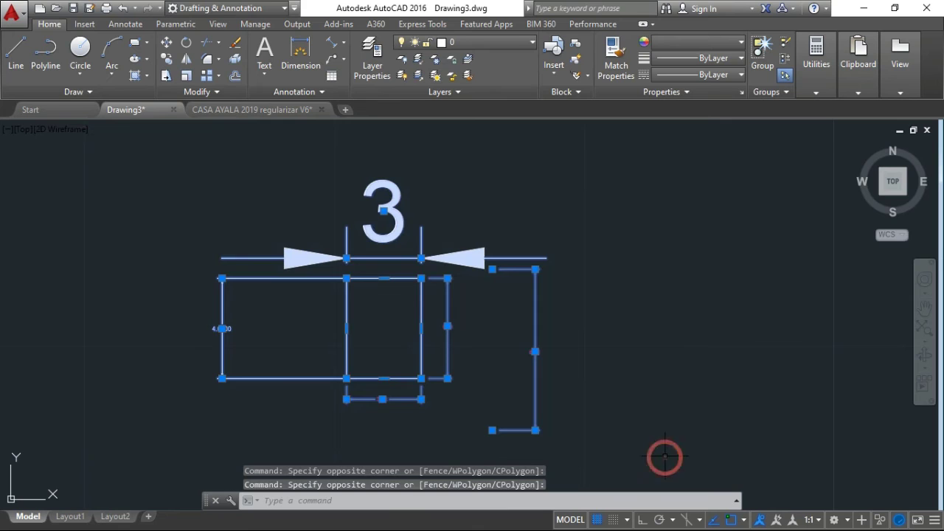
key(Delete)
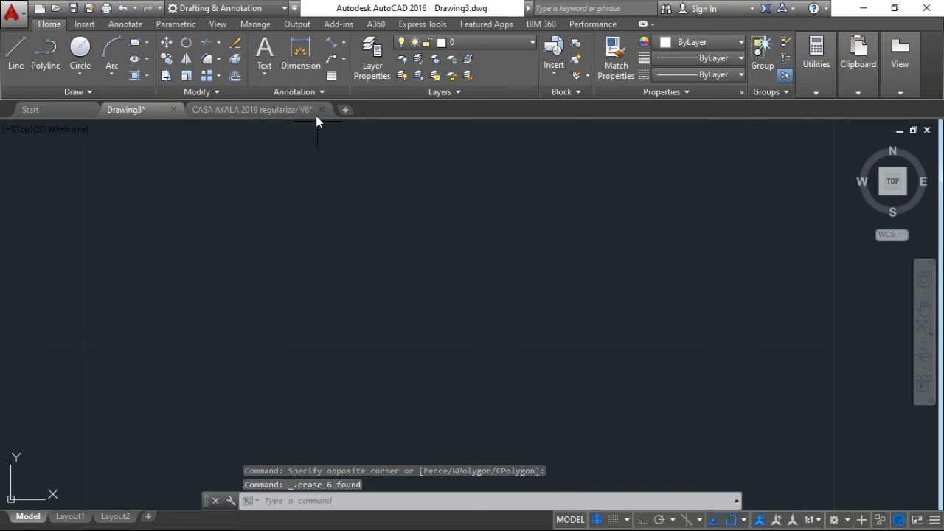
click(309, 92)
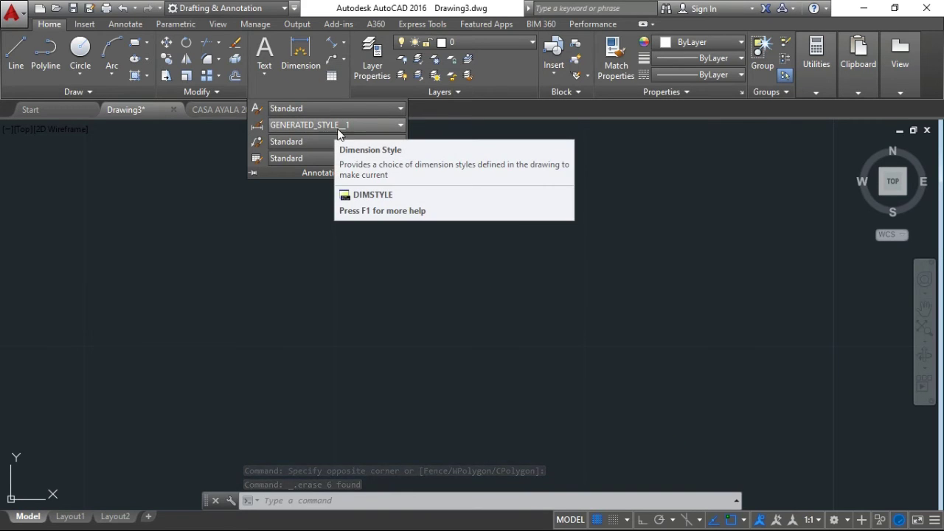
click(518, 47)
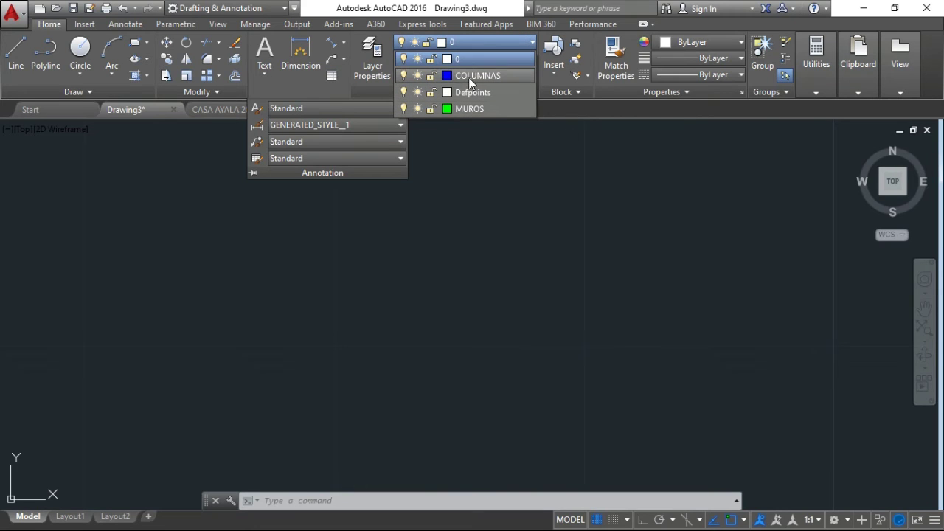
click(583, 109)
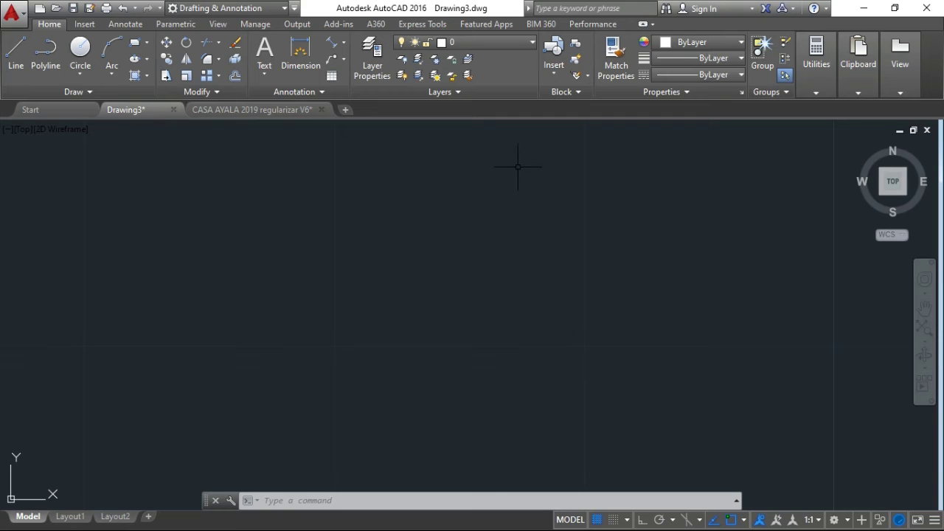
- Save the empty drawing as template PERSONAL.dwt with Metric measurement
click(12, 20)
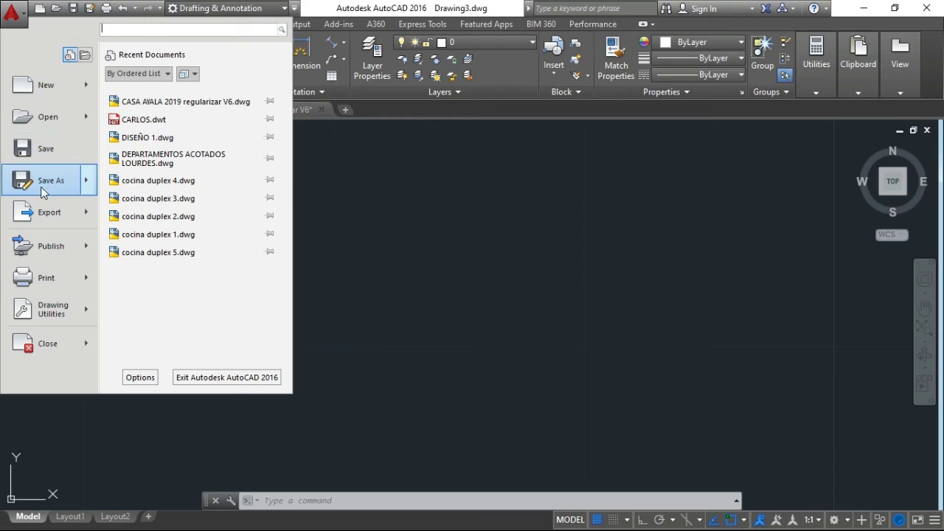
mouse_move(50, 180)
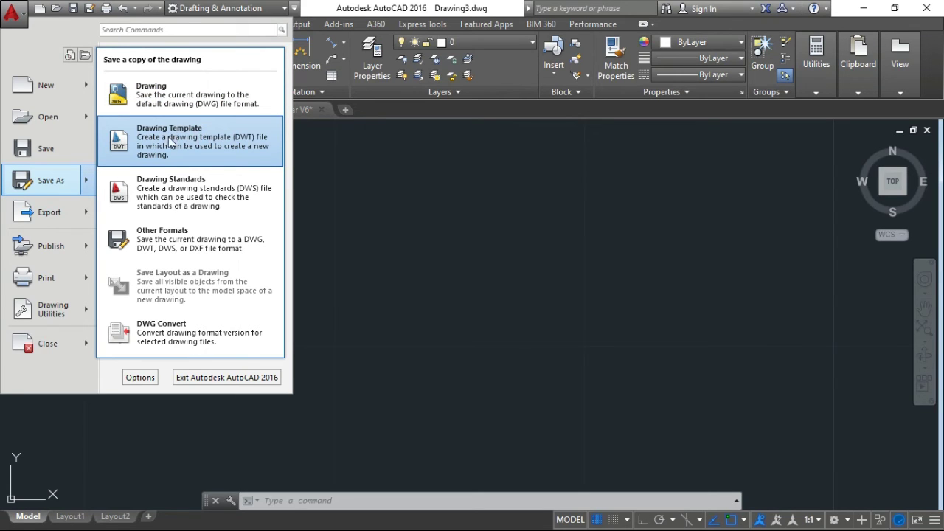
click(188, 142)
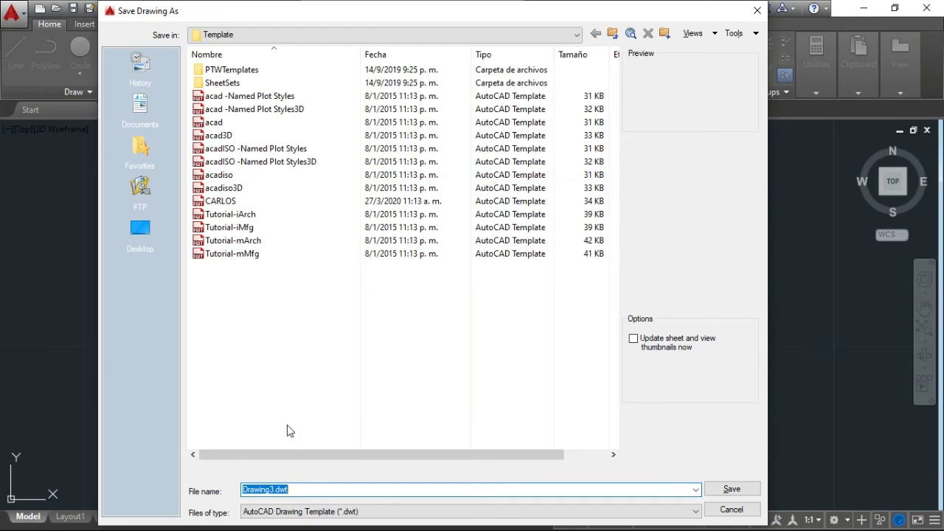
double_click(304, 489)
text(PERSONAL)
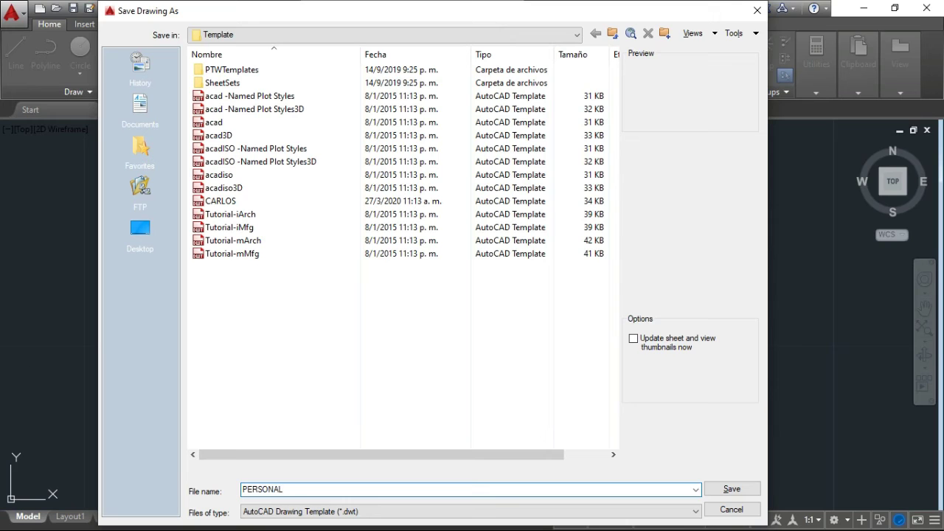
click(713, 489)
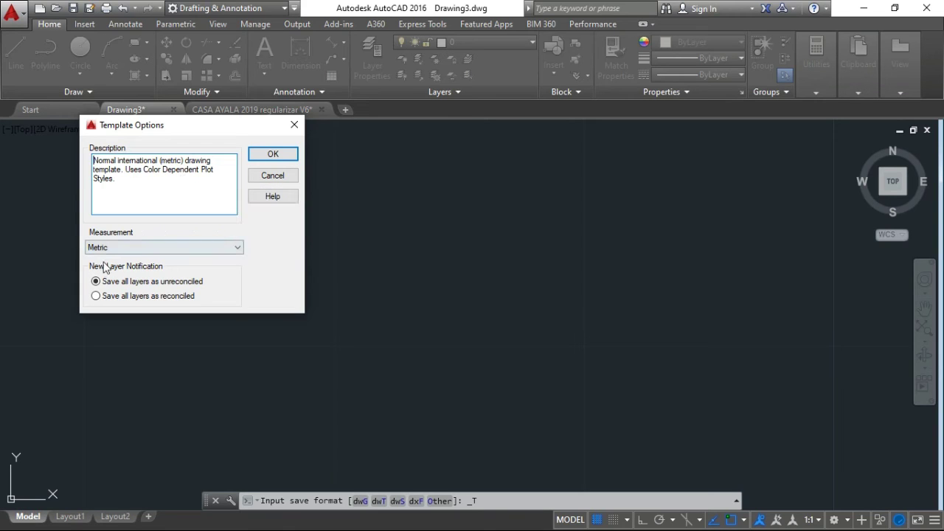
click(268, 163)
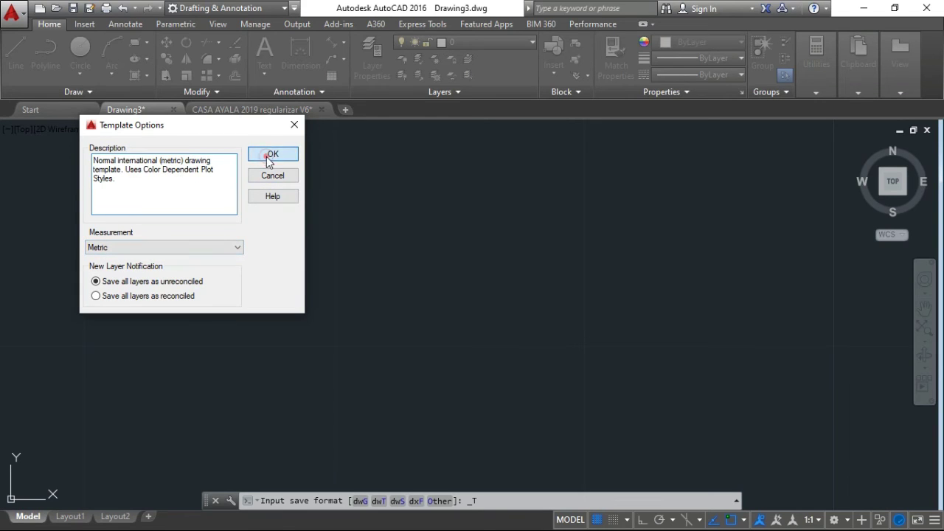
click(270, 155)
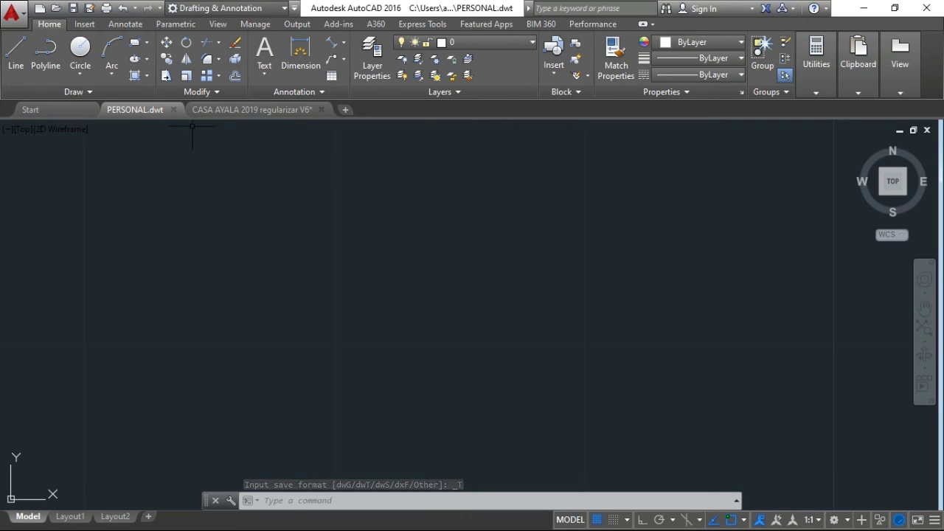
- Close the extra Drawing4 and the old house drawing without saving changes
click(348, 109)
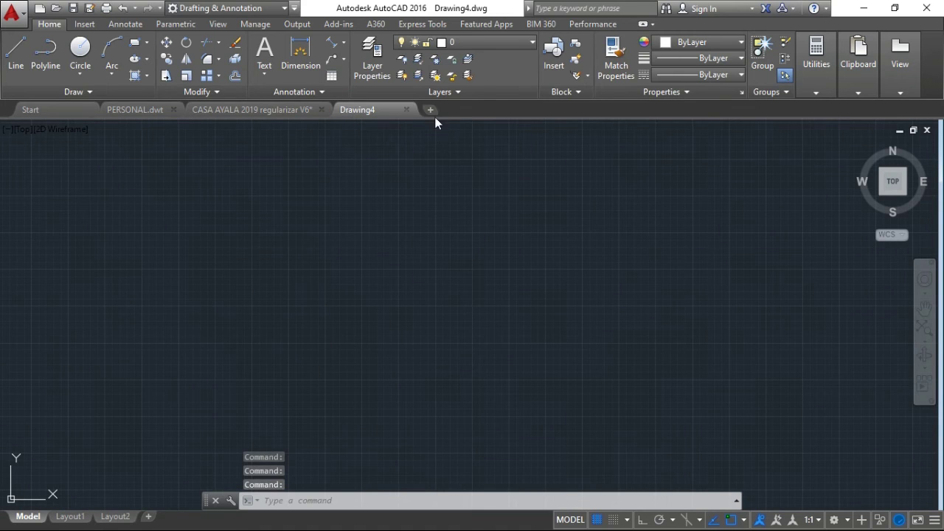
click(406, 110)
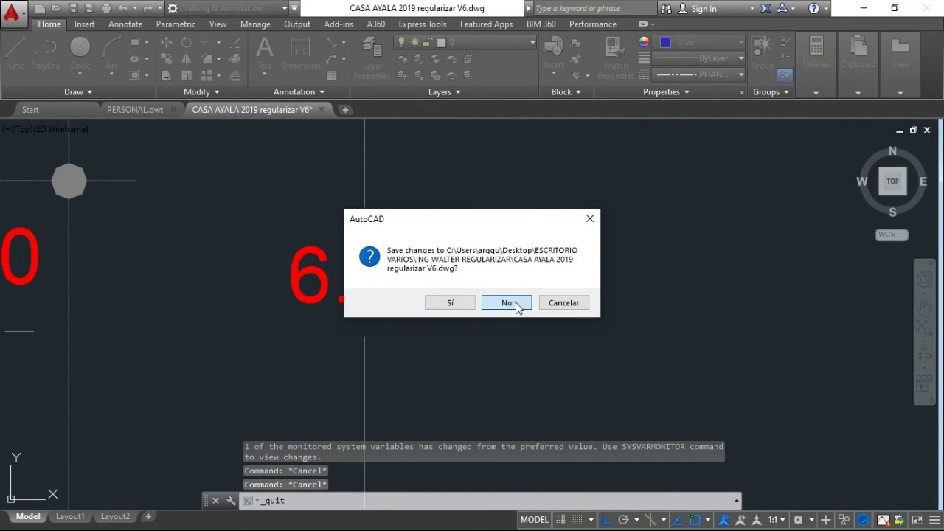
click(516, 302)
click(465, 517)
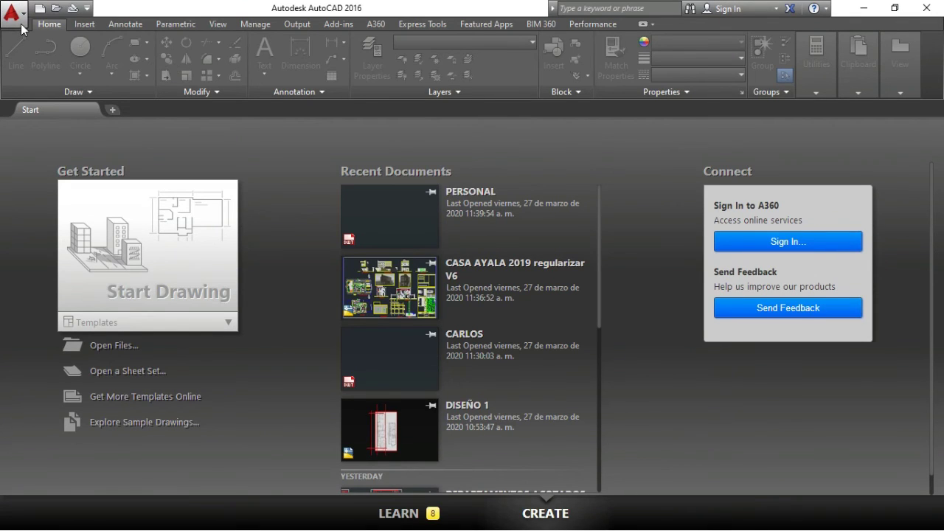
- Start a new drawing from the PERSONAL.dwt template
click(39, 8)
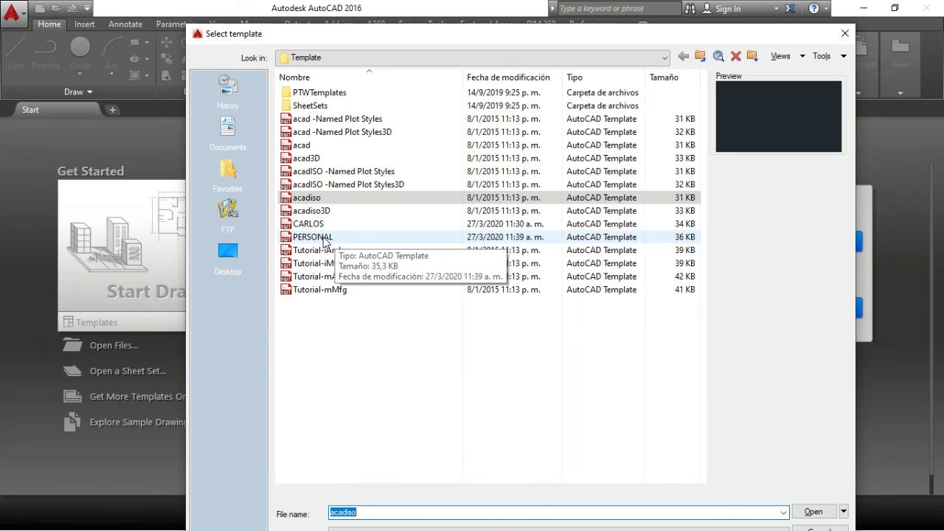
click(317, 238)
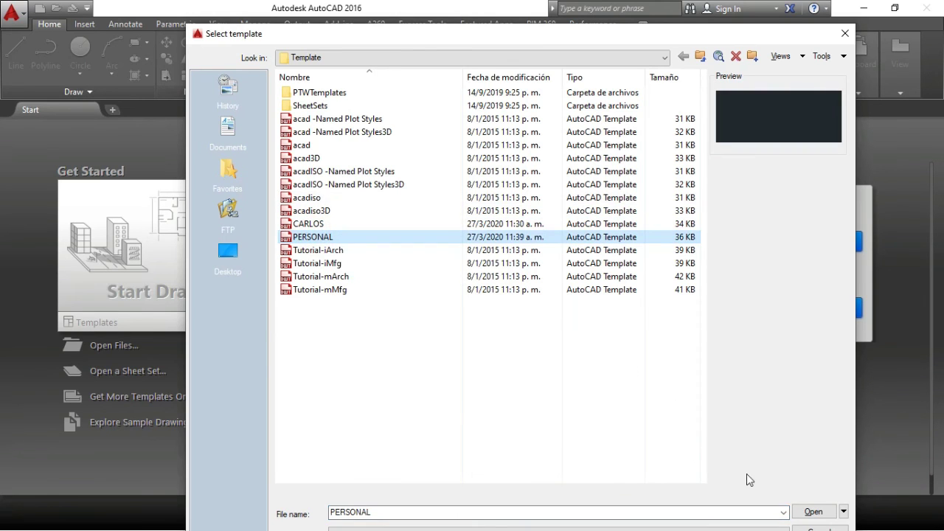
click(814, 512)
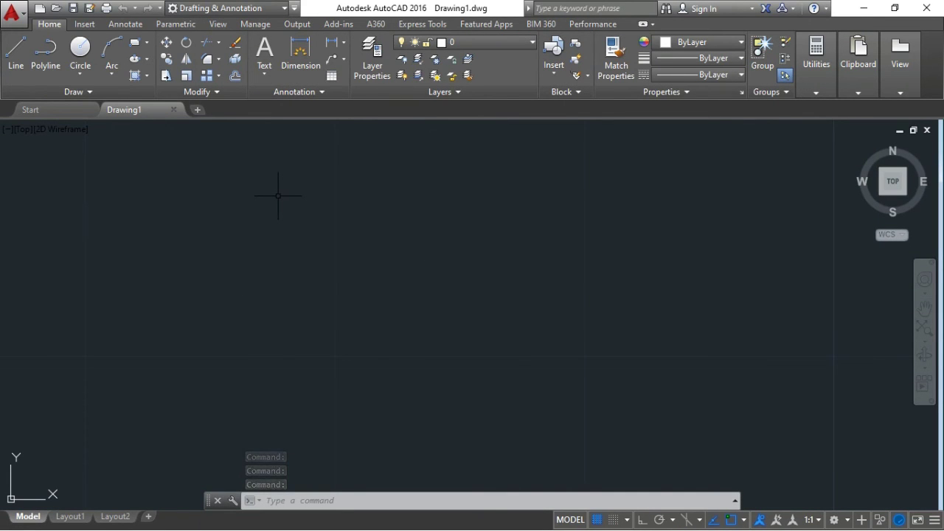
text(UN)
key(Return)
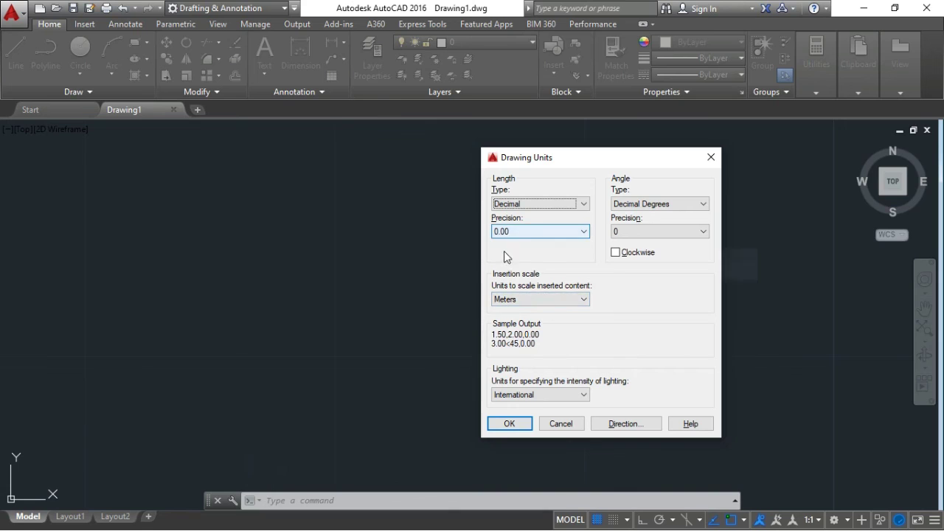
click(711, 157)
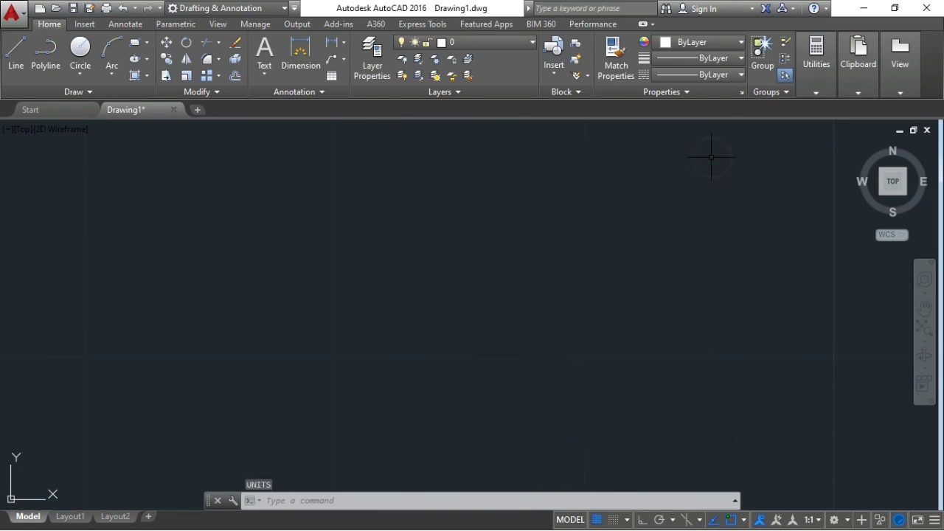
click(514, 44)
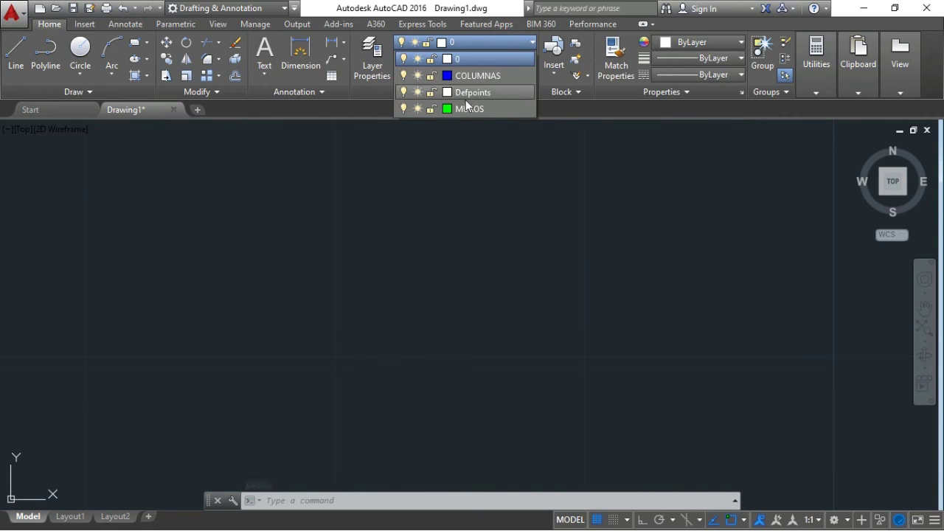
click(500, 37)
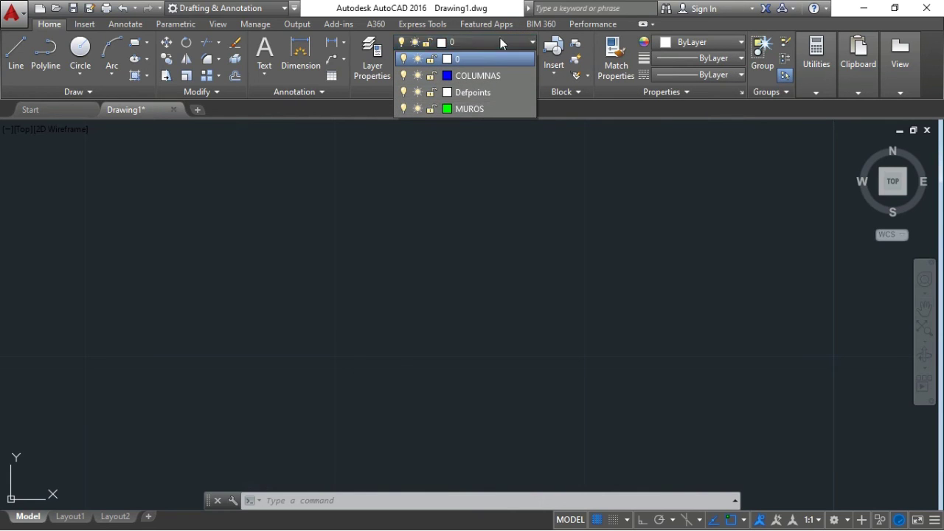
- Draw a 5 by 5 rectangle from a picked first corner
click(134, 42)
click(414, 205)
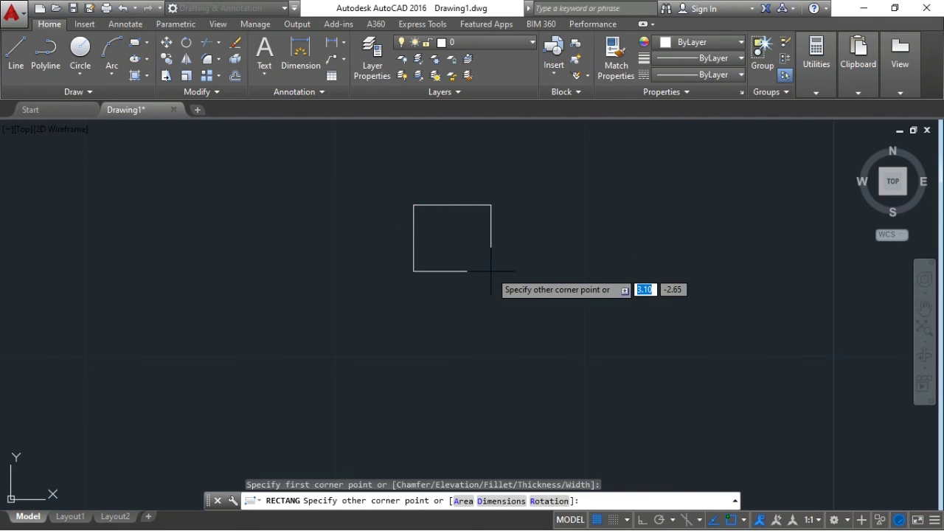
text(5)
key(Tab)
text(5)
key(Return)
mouse_move(412, 257)
middle_down()
mouse_move(379, 301)
mouse_move(309, 345)
middle_up()
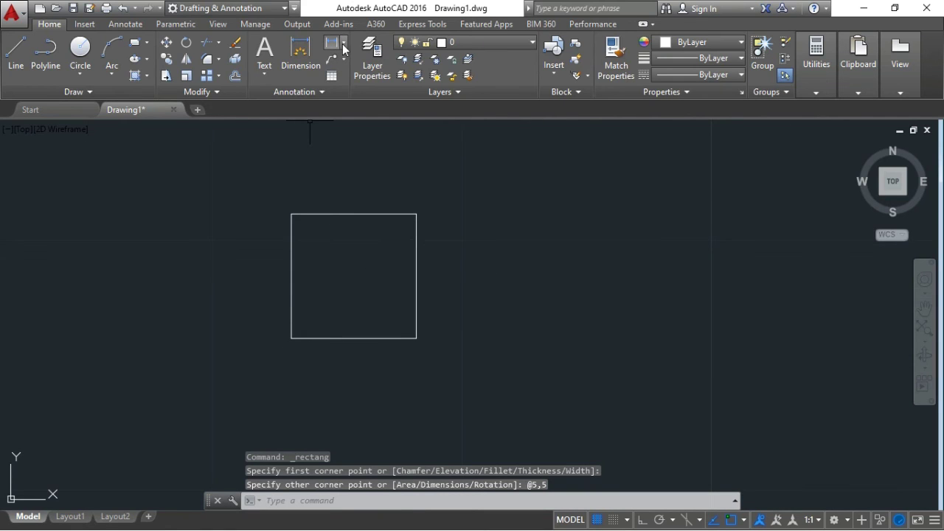
- Add aligned 5.00 dimensions along the square's top edge and left edge
click(343, 43)
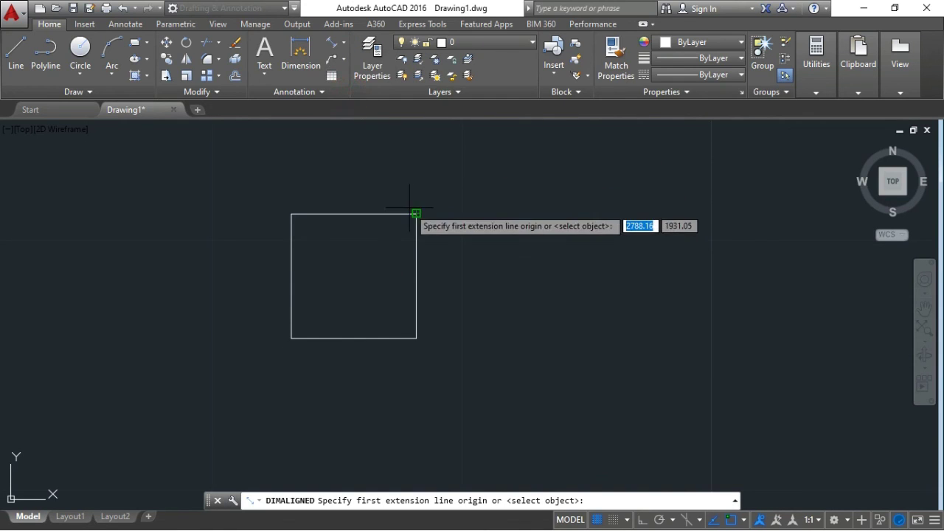
click(416, 214)
click(292, 214)
scroll(356, 196, up, 4)
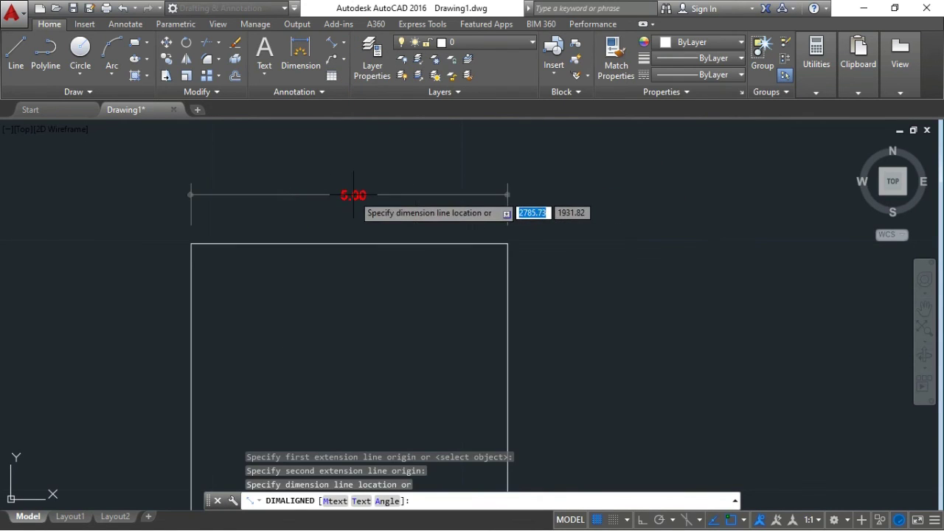
click(337, 197)
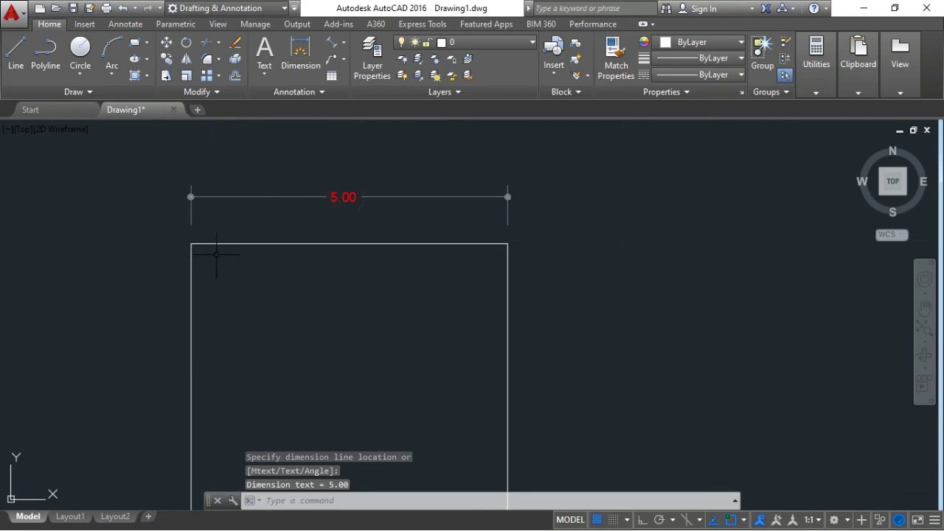
key(Return)
click(191, 244)
scroll(254, 248, down, 4)
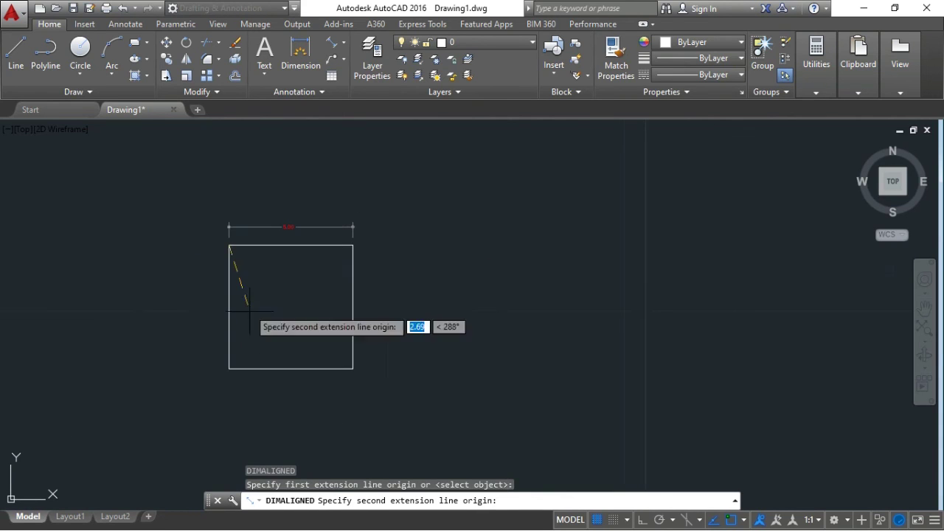
click(229, 368)
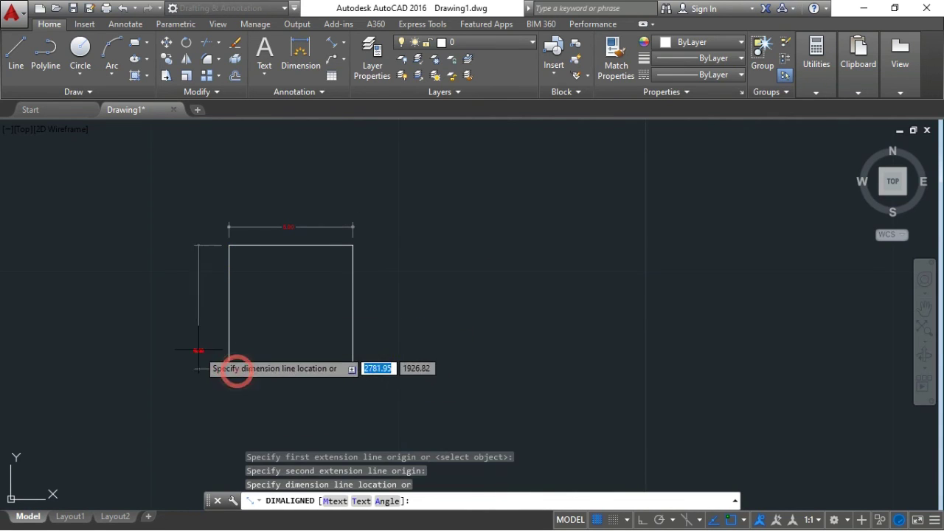
click(206, 308)
scroll(295, 314, up, 2)
middle_drag(290, 312, 354, 337)
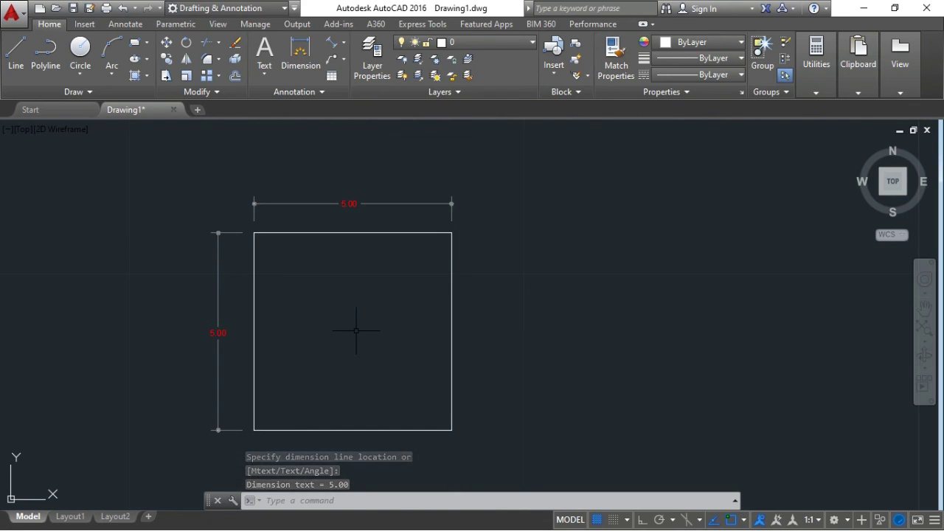
- Move the 5 by 5 square onto the green MUROS layer
click(497, 327)
click(375, 295)
click(498, 38)
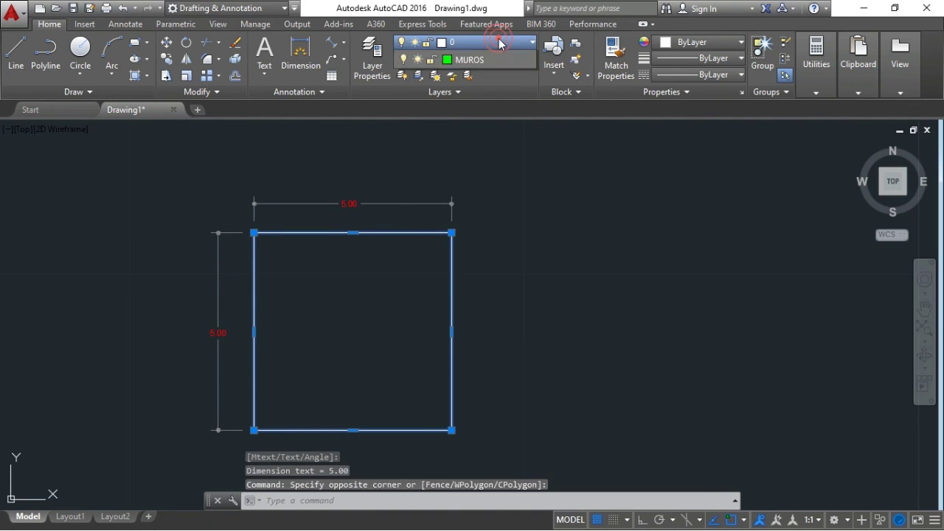
click(464, 110)
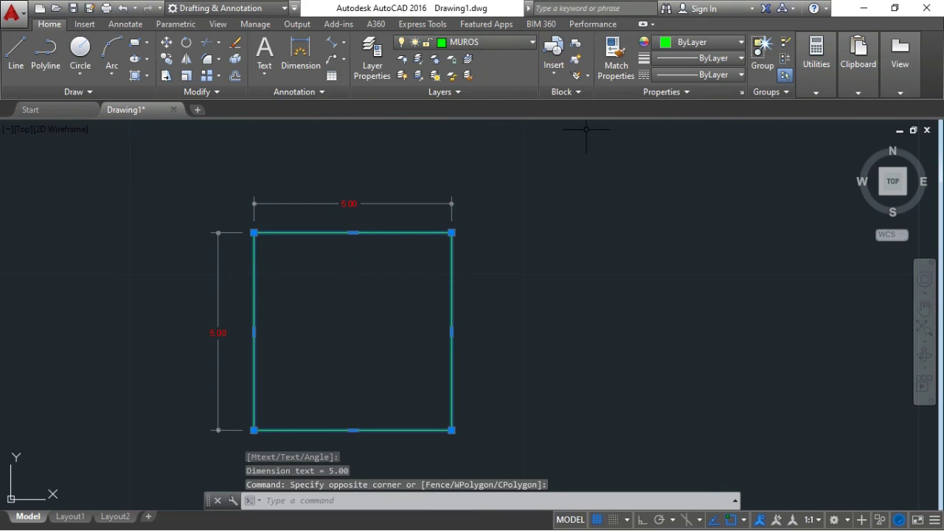
key(Escape)
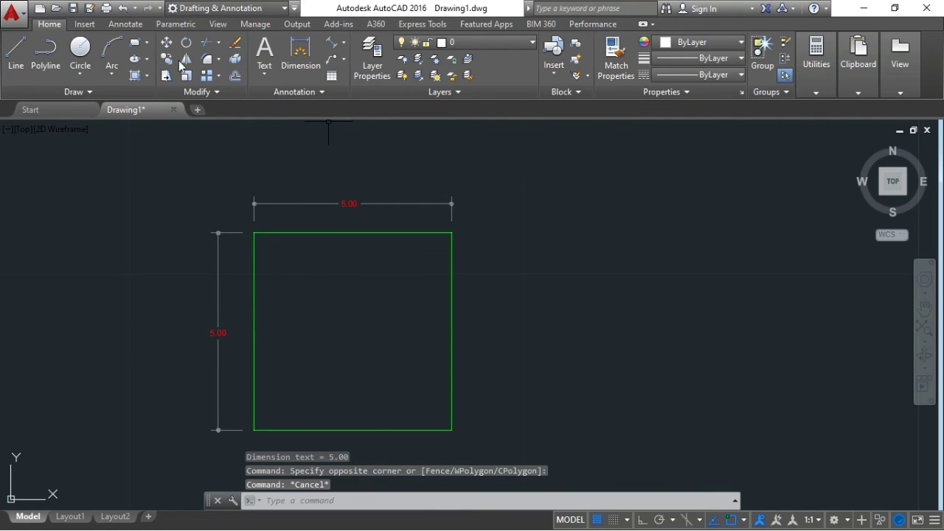
- Draw a small rectangle starting at the square's bottom-right corner
click(135, 42)
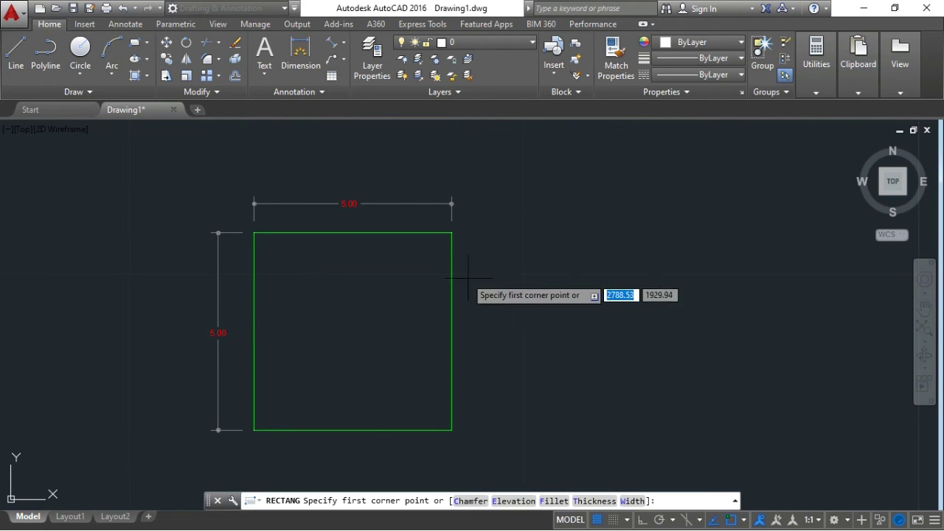
click(451, 430)
click(480, 457)
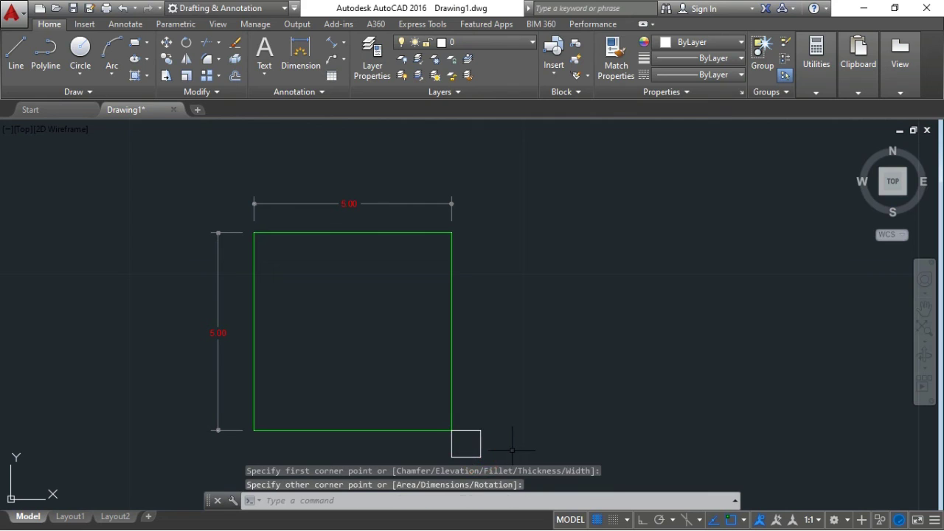
drag(490, 463, 464, 428)
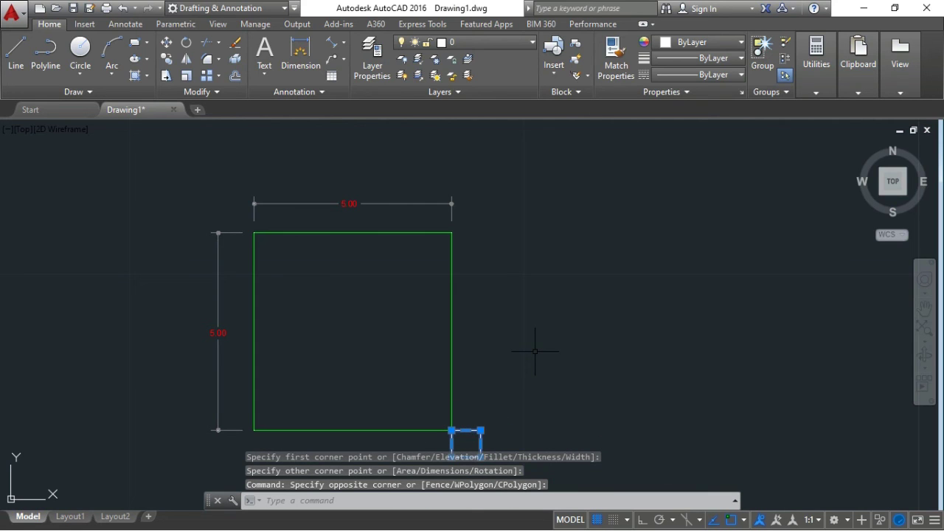
middle_drag(483, 352, 476, 320)
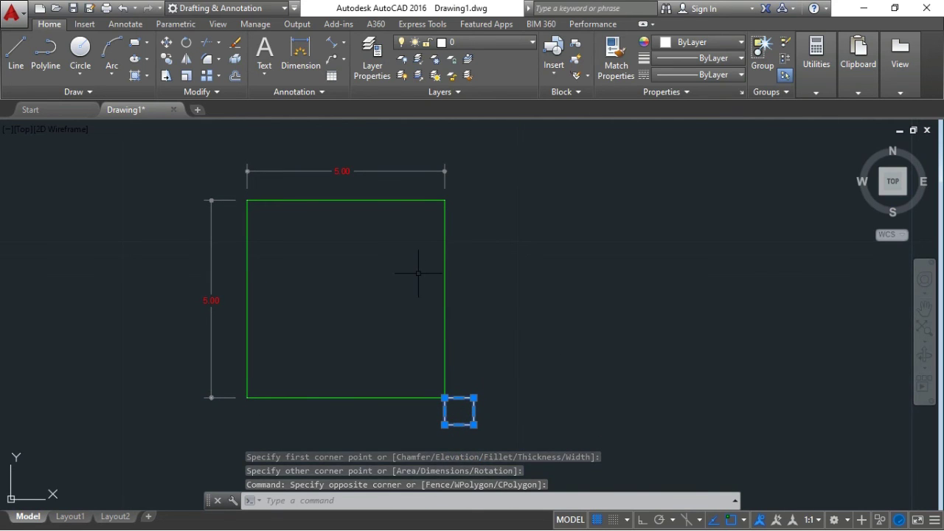